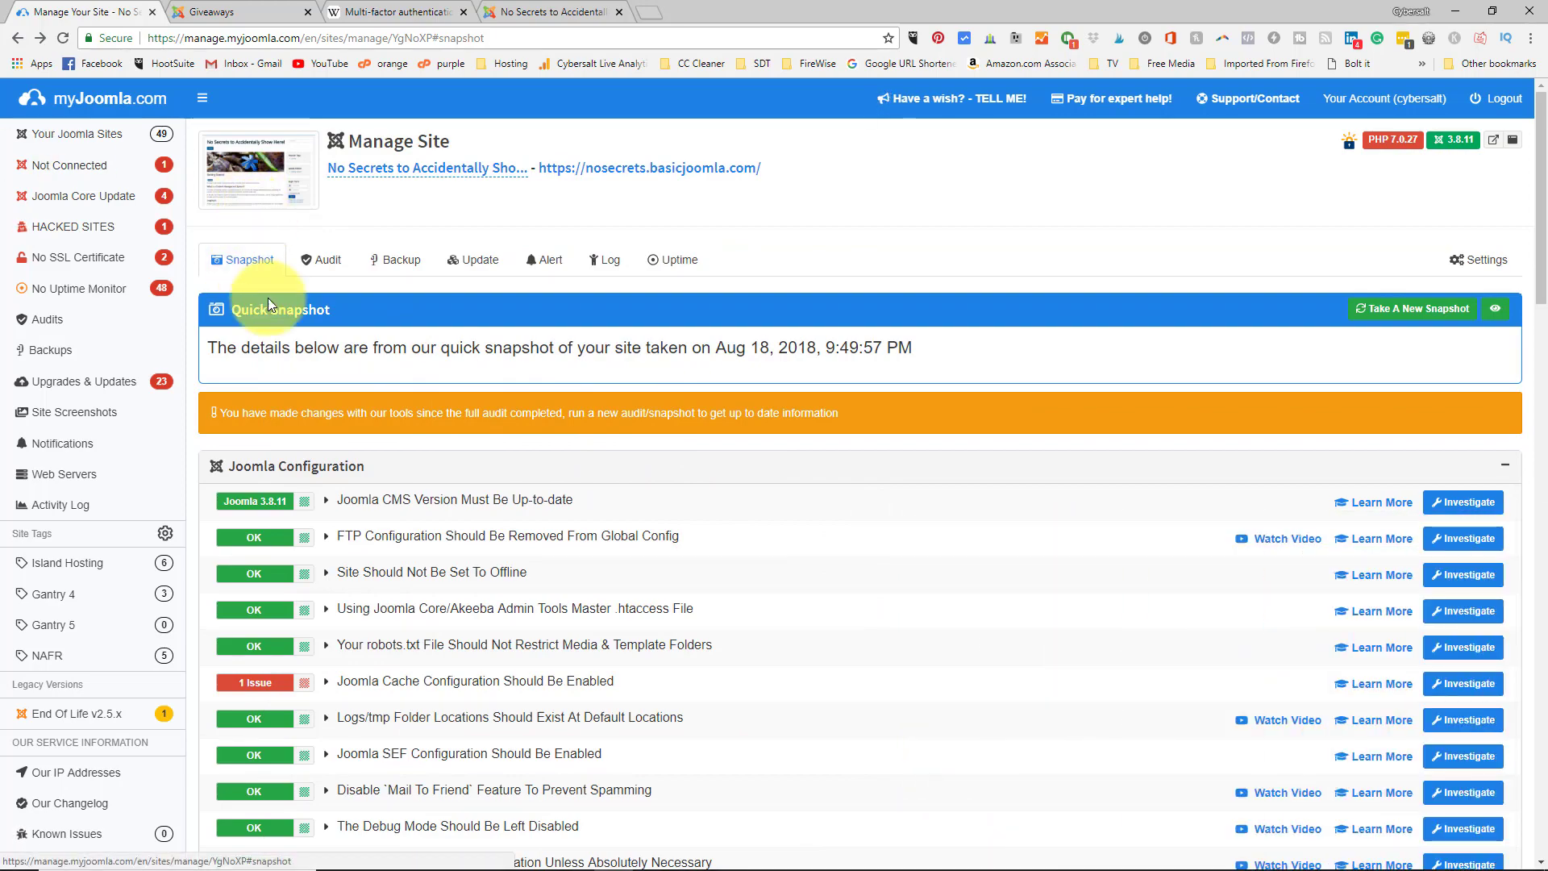
# - Look over the Manage Site page, then view the site's full audit results and backup status
pyautogui.scroll(-8, 613, 589)
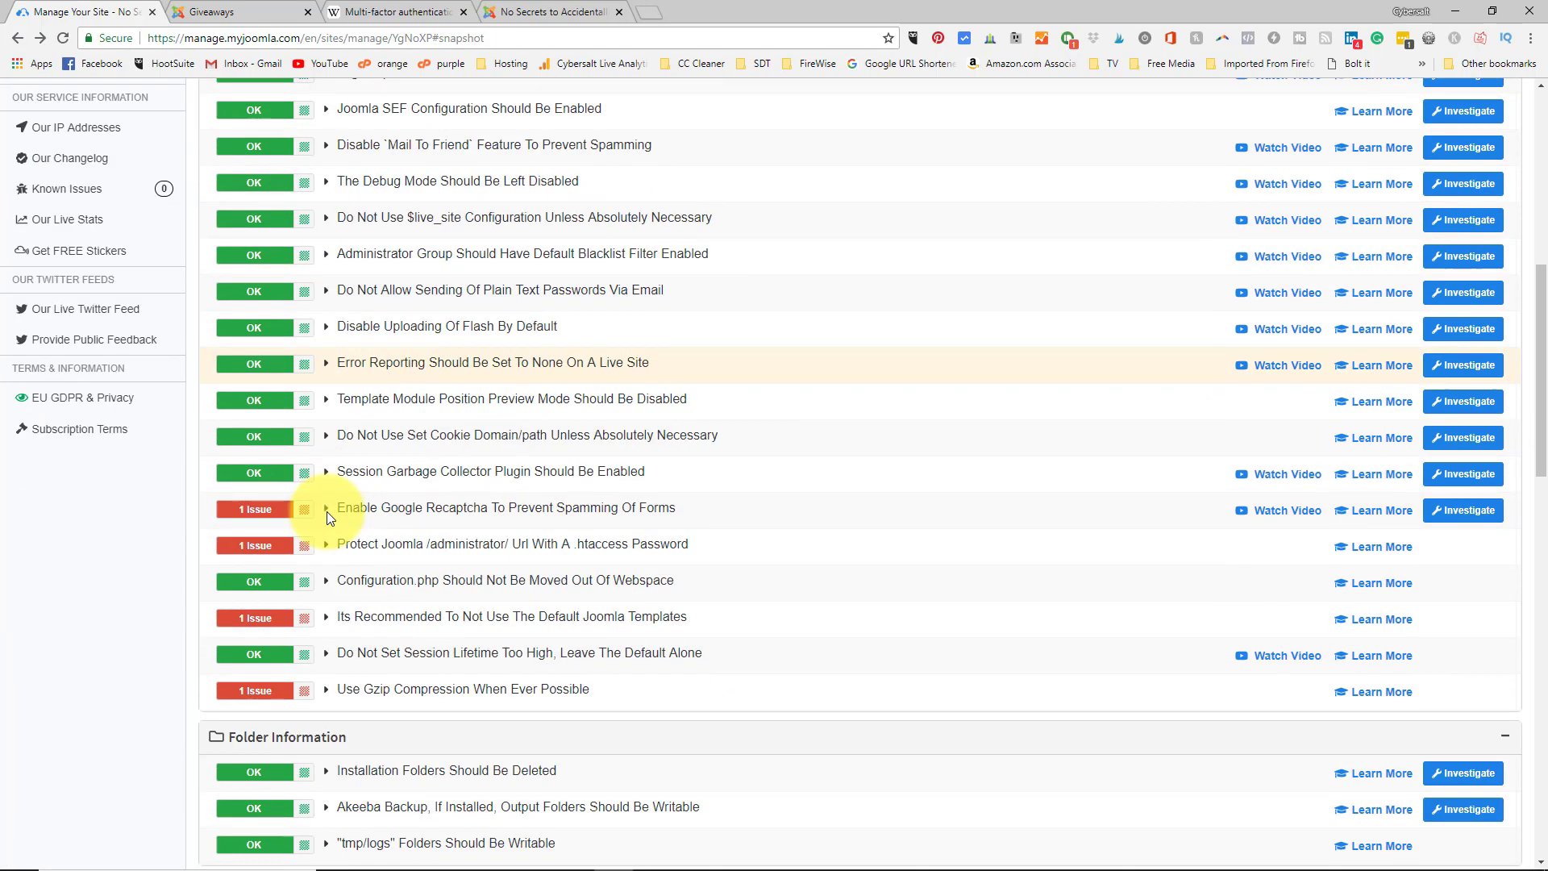
pyautogui.scroll(-2, 323, 516)
pyautogui.scroll(10, 321, 520)
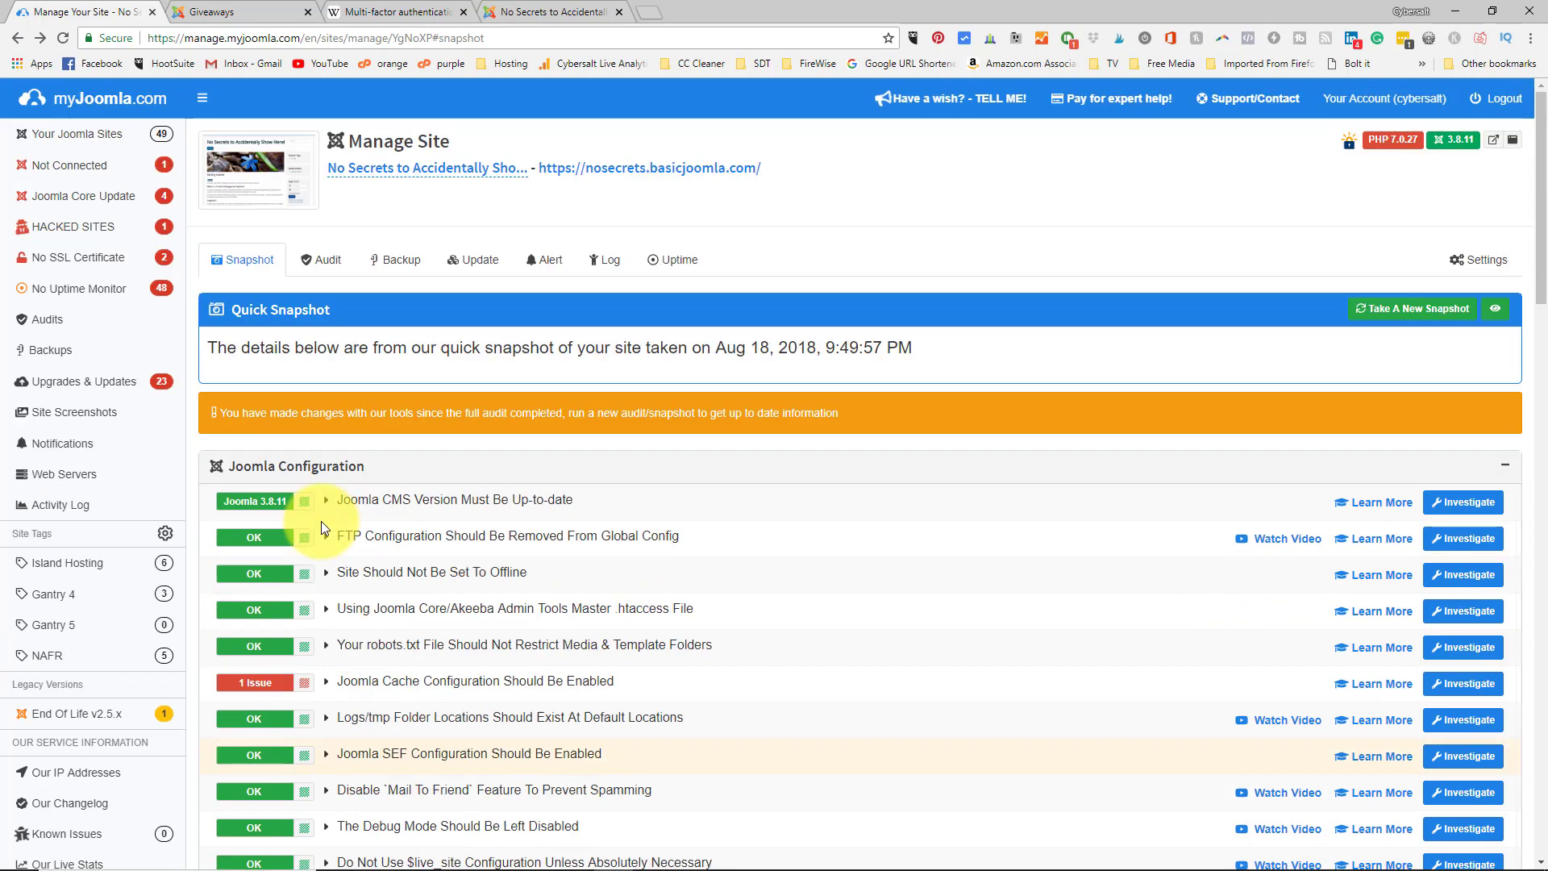
pyautogui.click(321, 262)
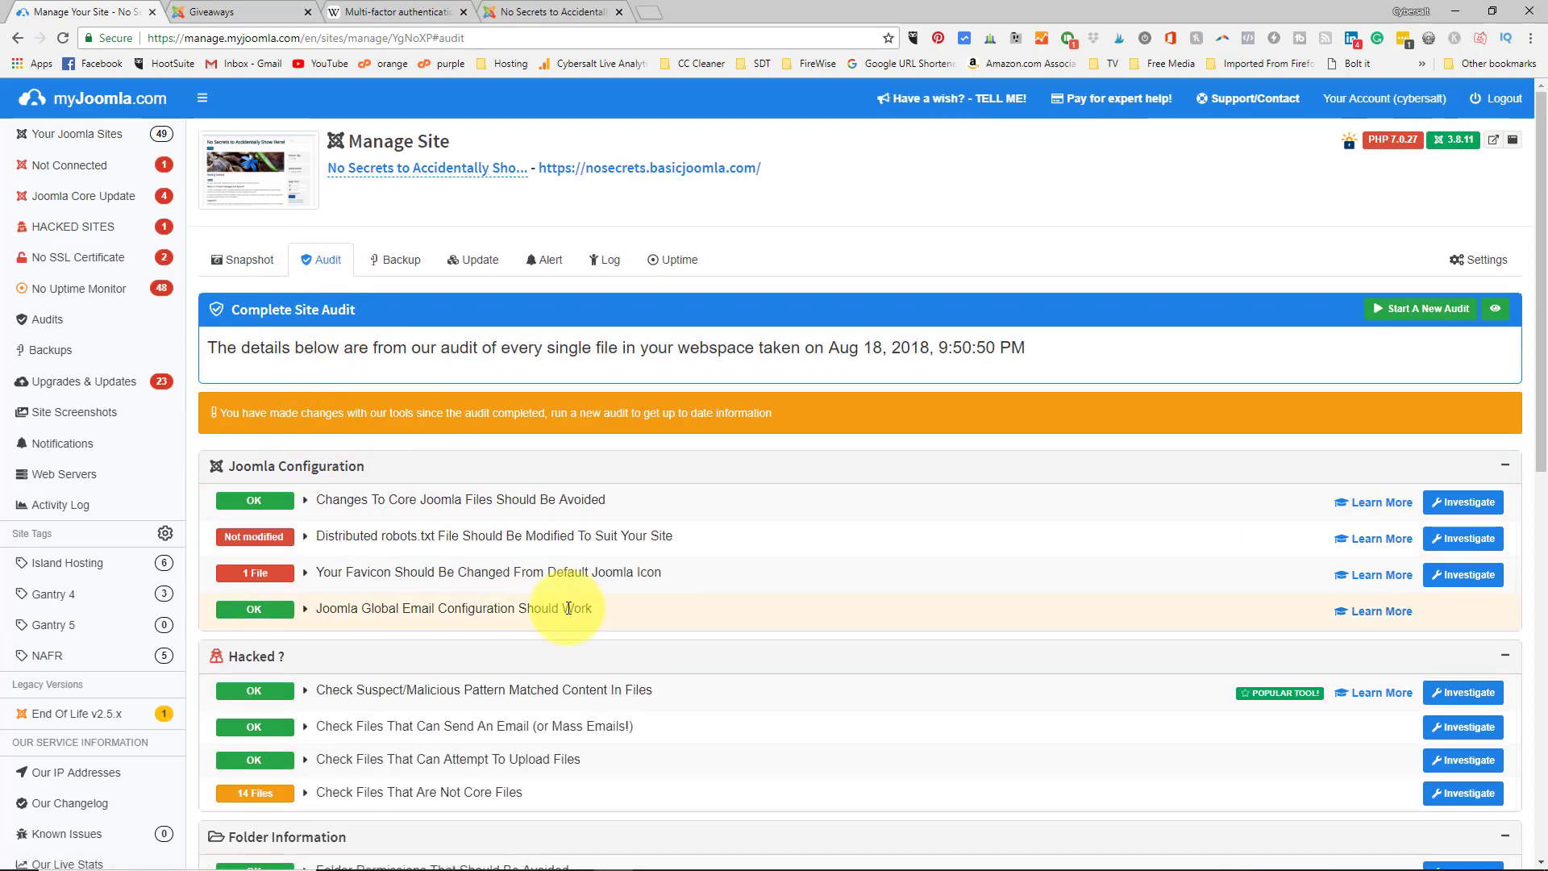
pyautogui.click(396, 263)
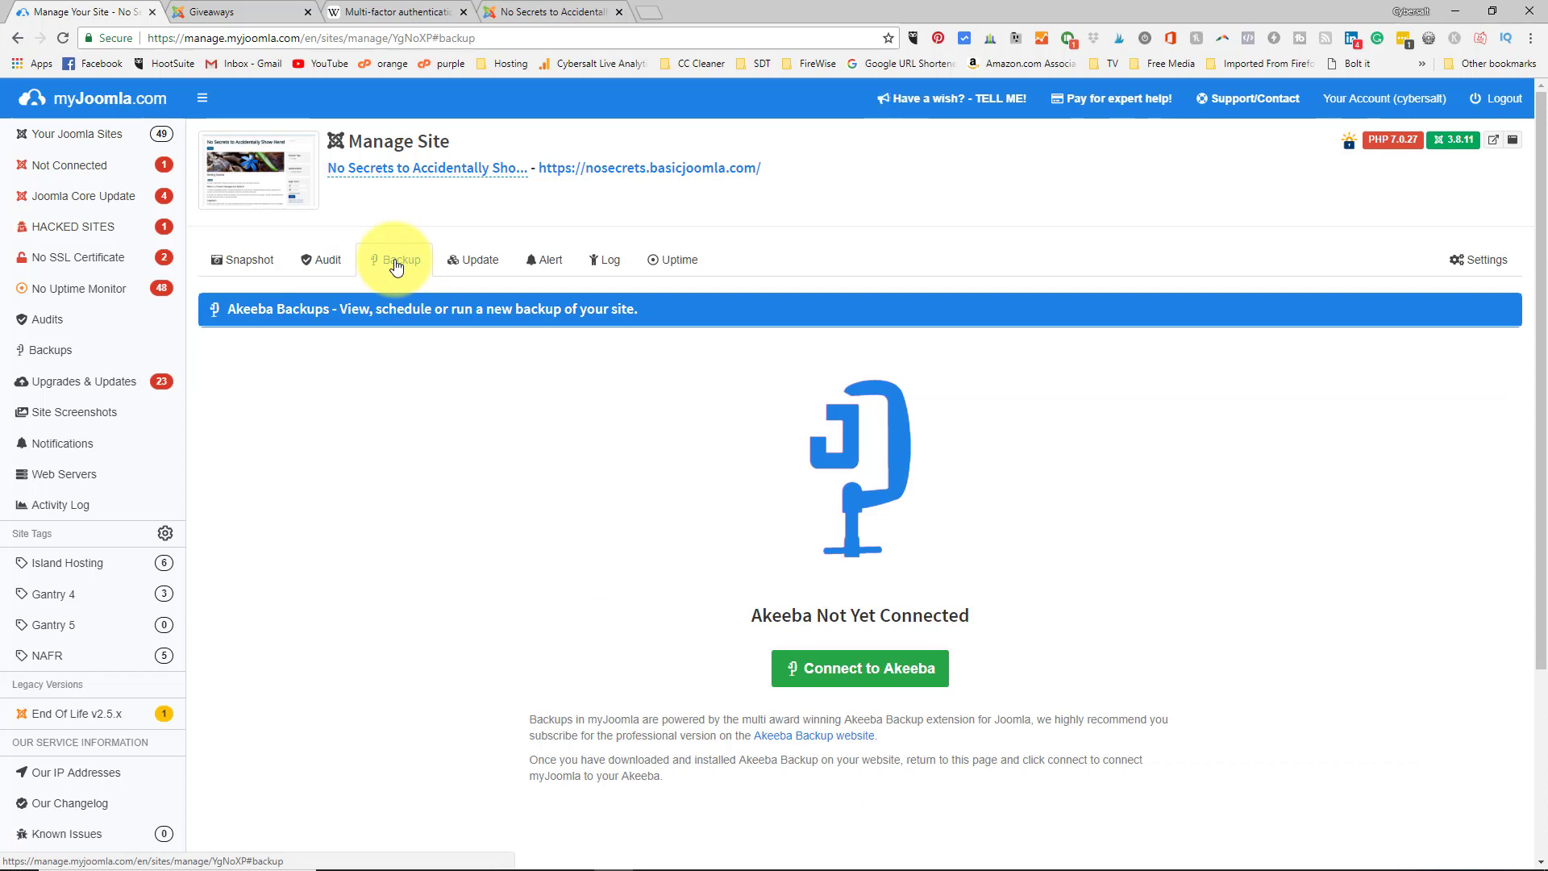
# - Check the site for extension updates and review its notification and alert triggers
pyautogui.click(472, 269)
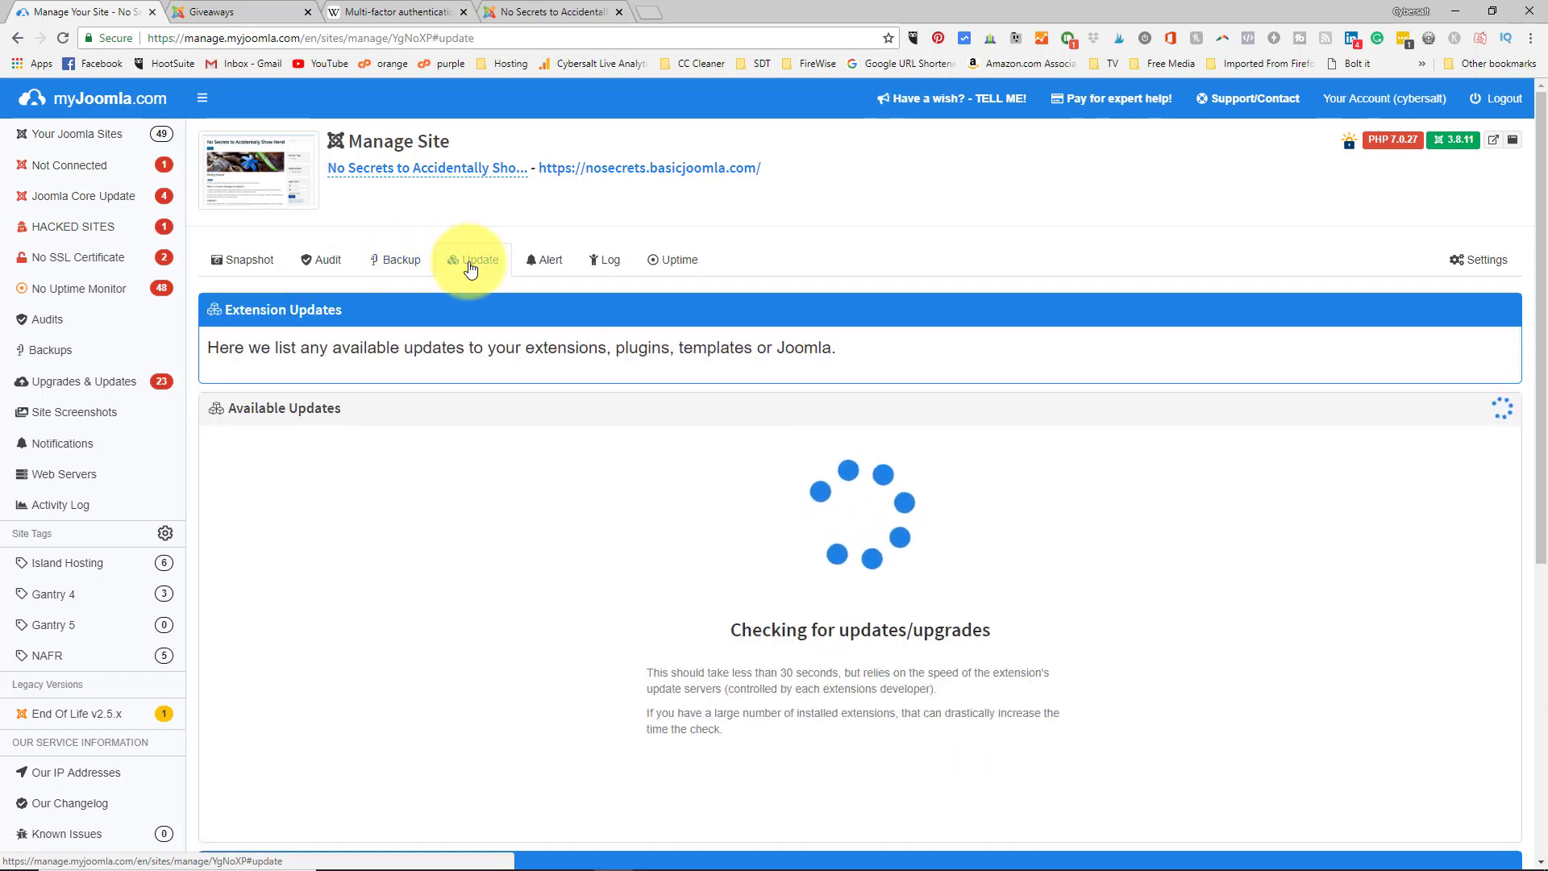
pyautogui.click(551, 262)
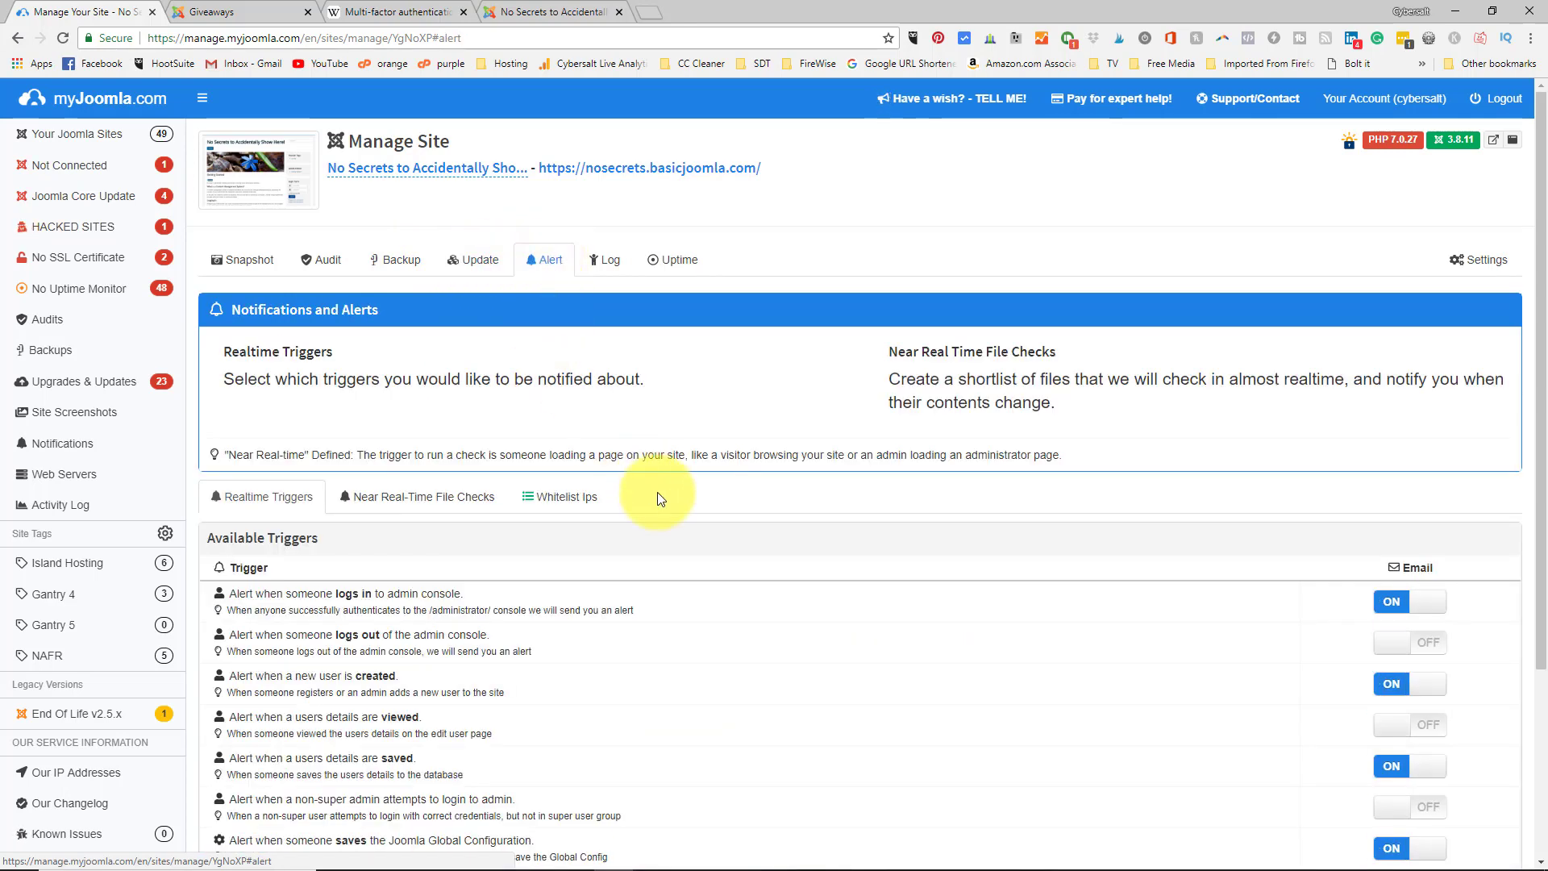
pyautogui.scroll(-2, 418, 628)
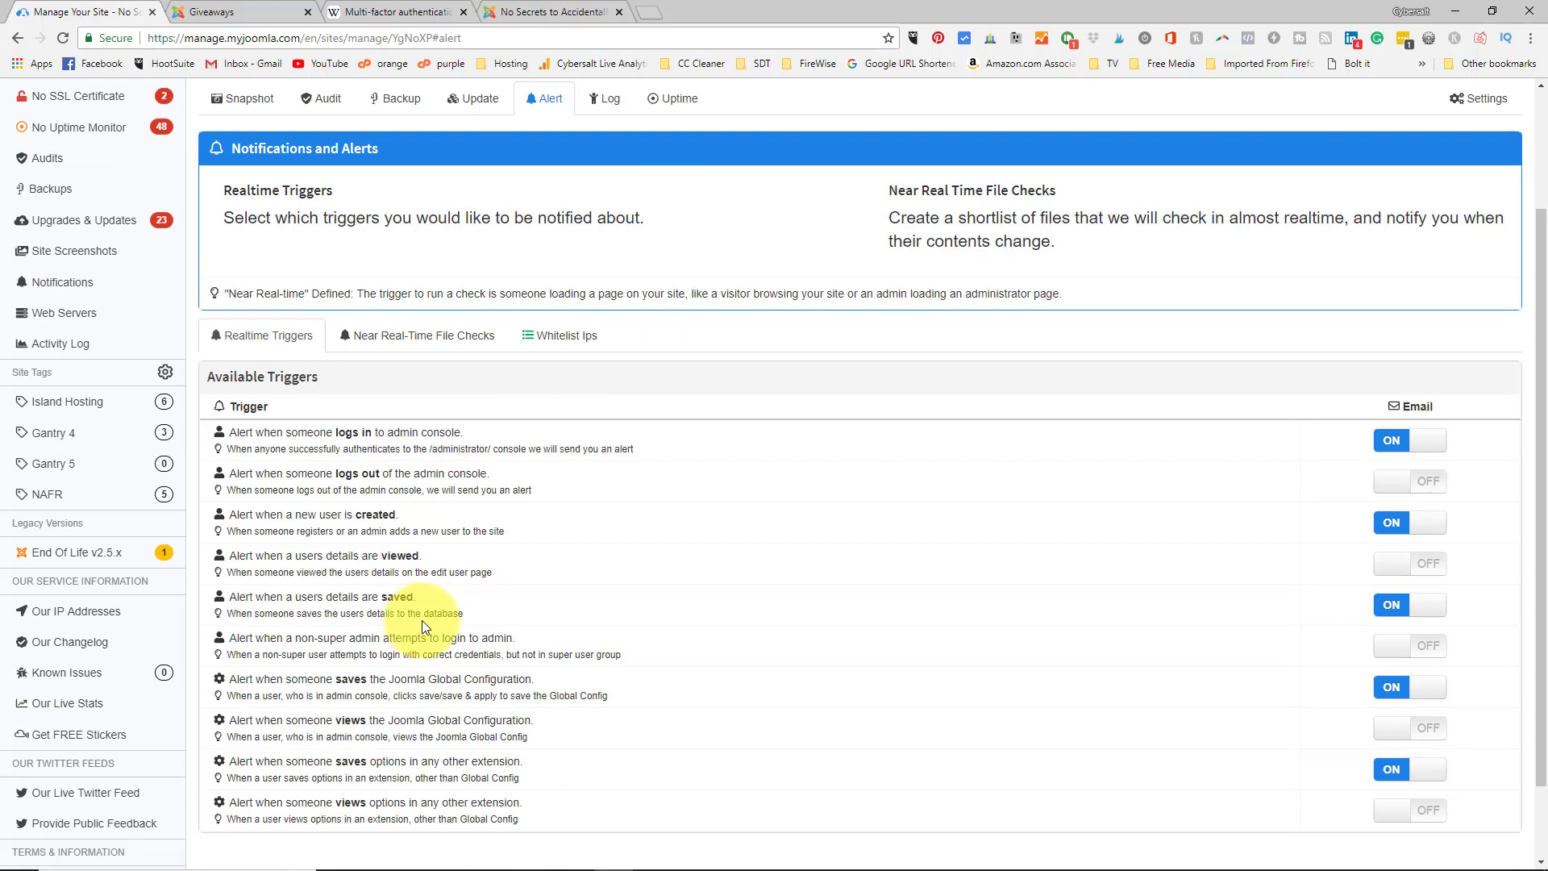
pyautogui.scroll(2, 693, 563)
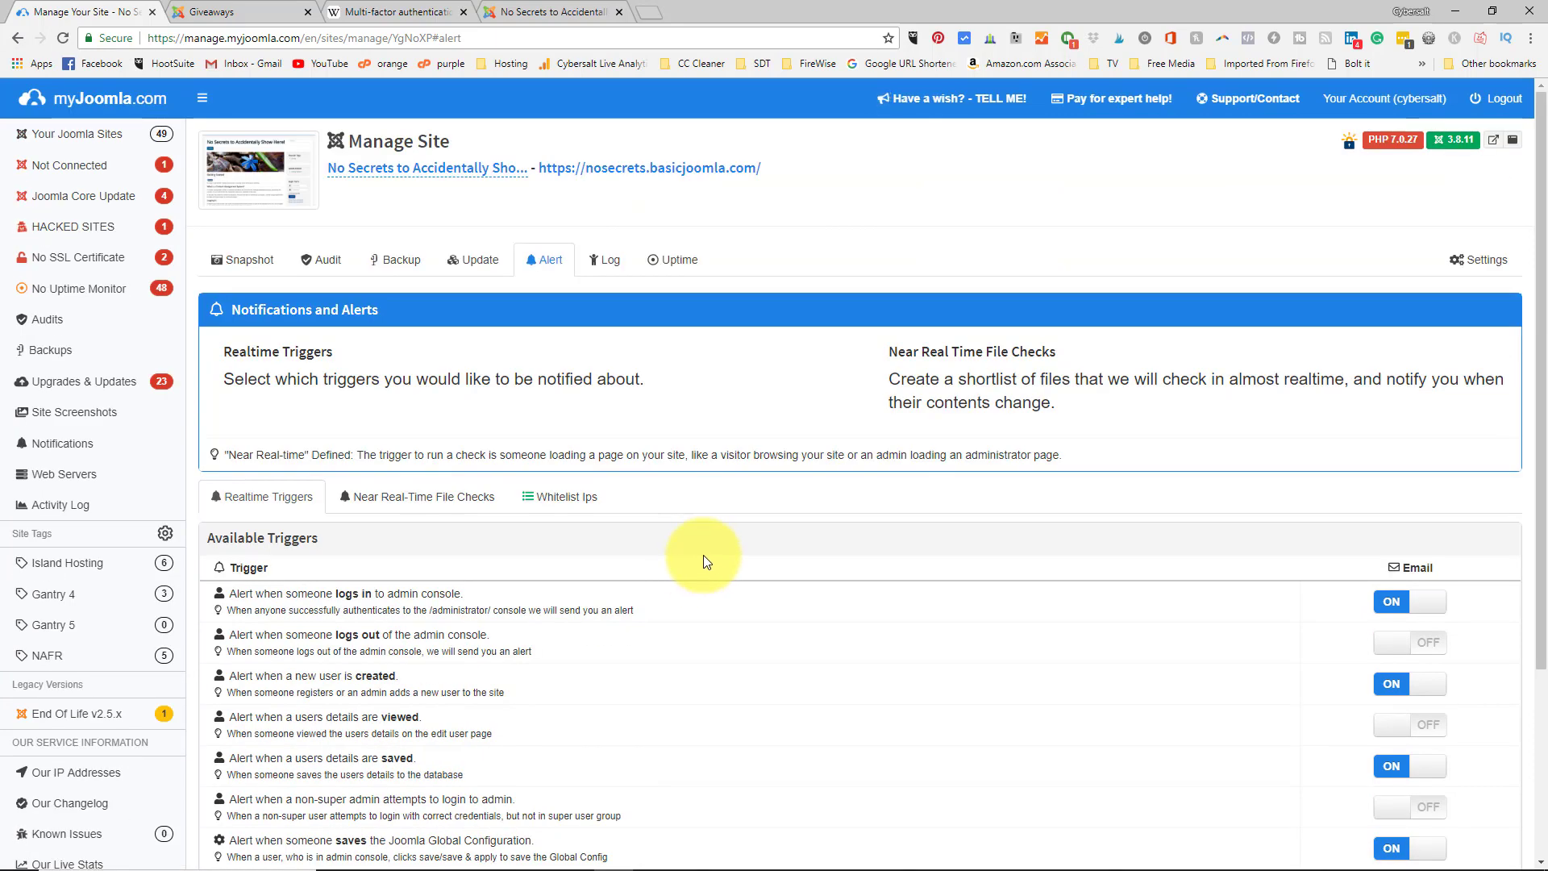
# - View the site's activity log and uptime monitoring, then return to the Your Joomla Sites overview
pyautogui.click(600, 262)
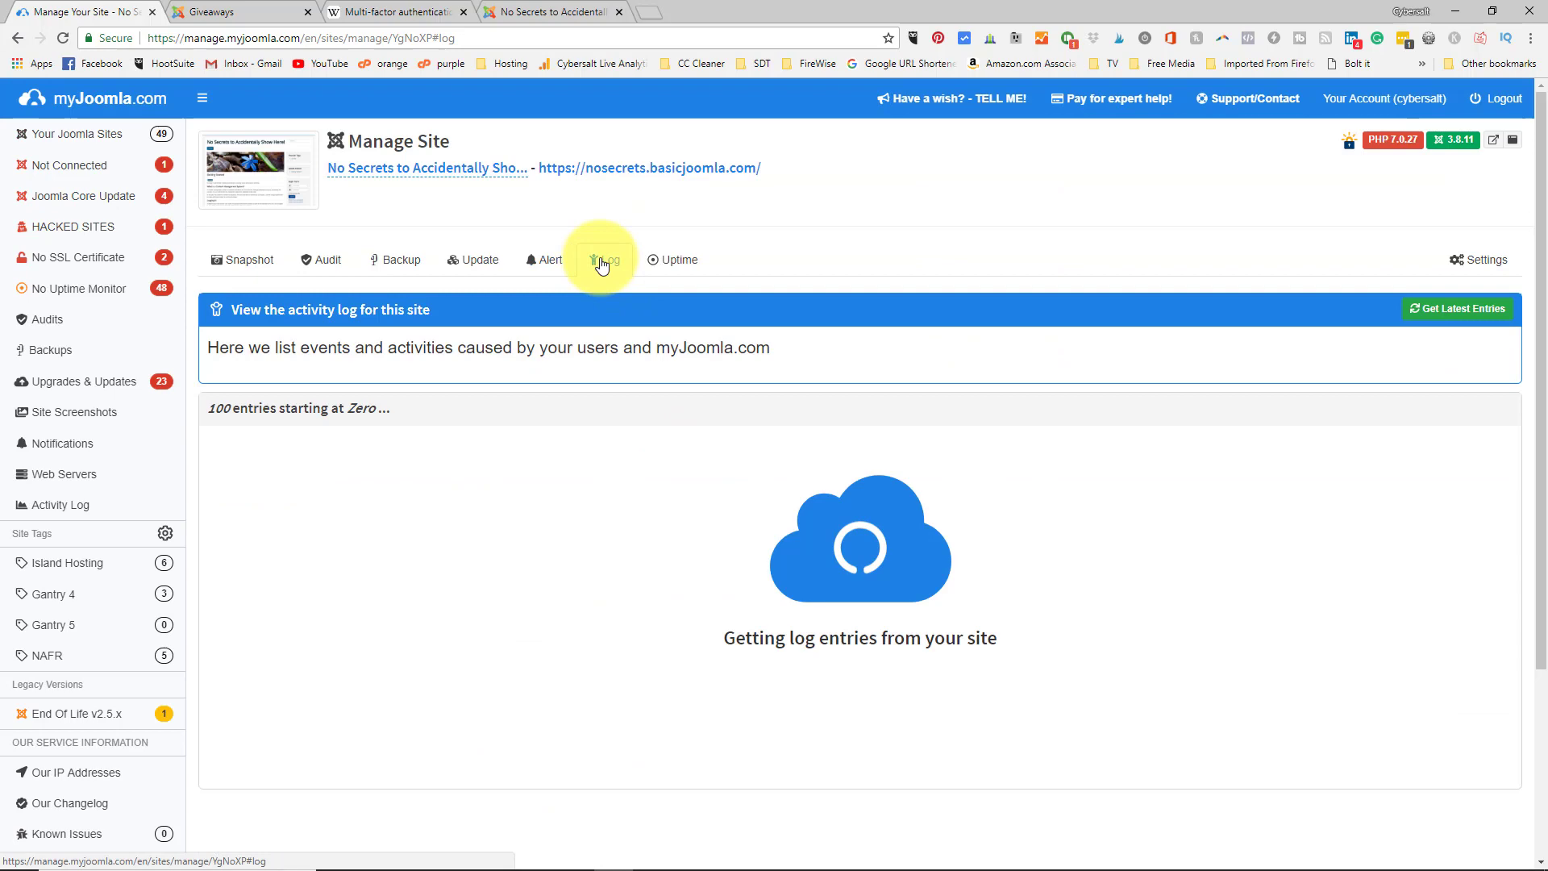
pyautogui.click(693, 261)
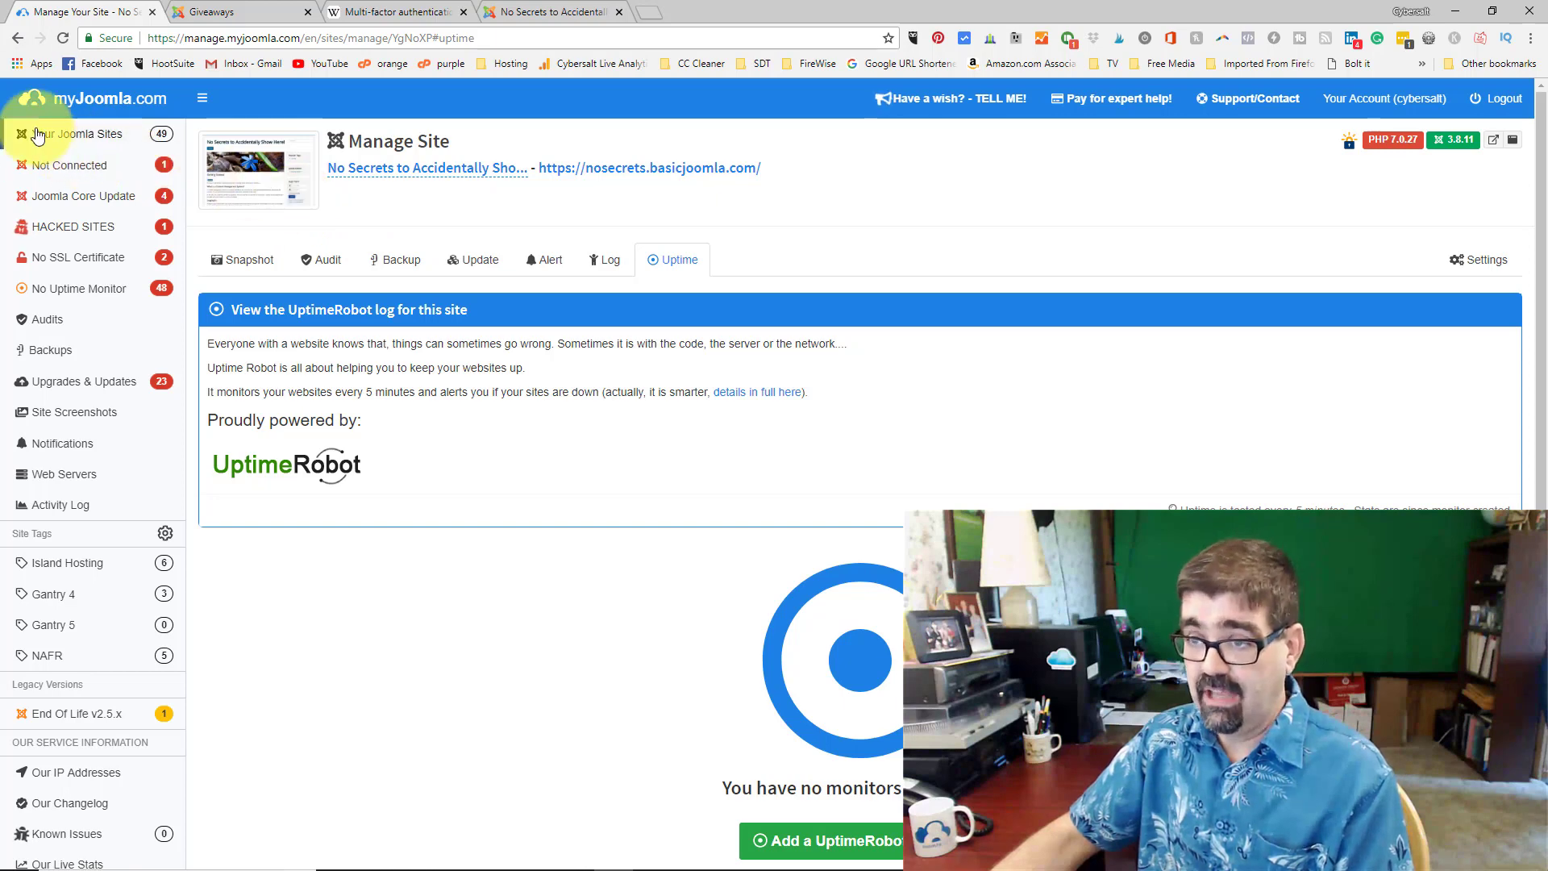
pyautogui.click(74, 149)
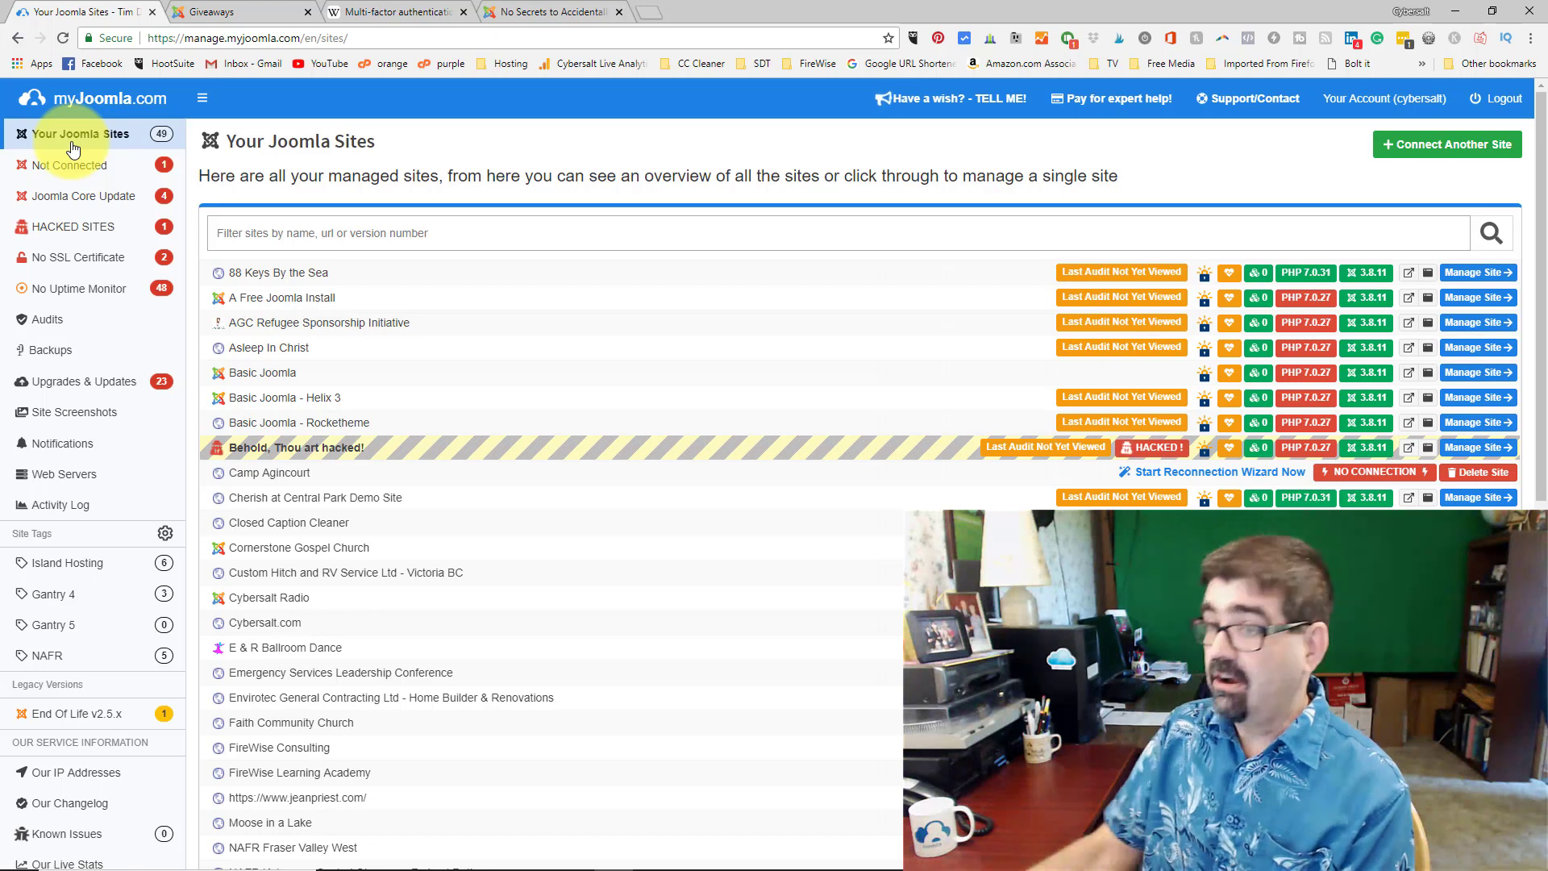
# - Switch to the giveaways page in the browser
pyautogui.click(235, 11)
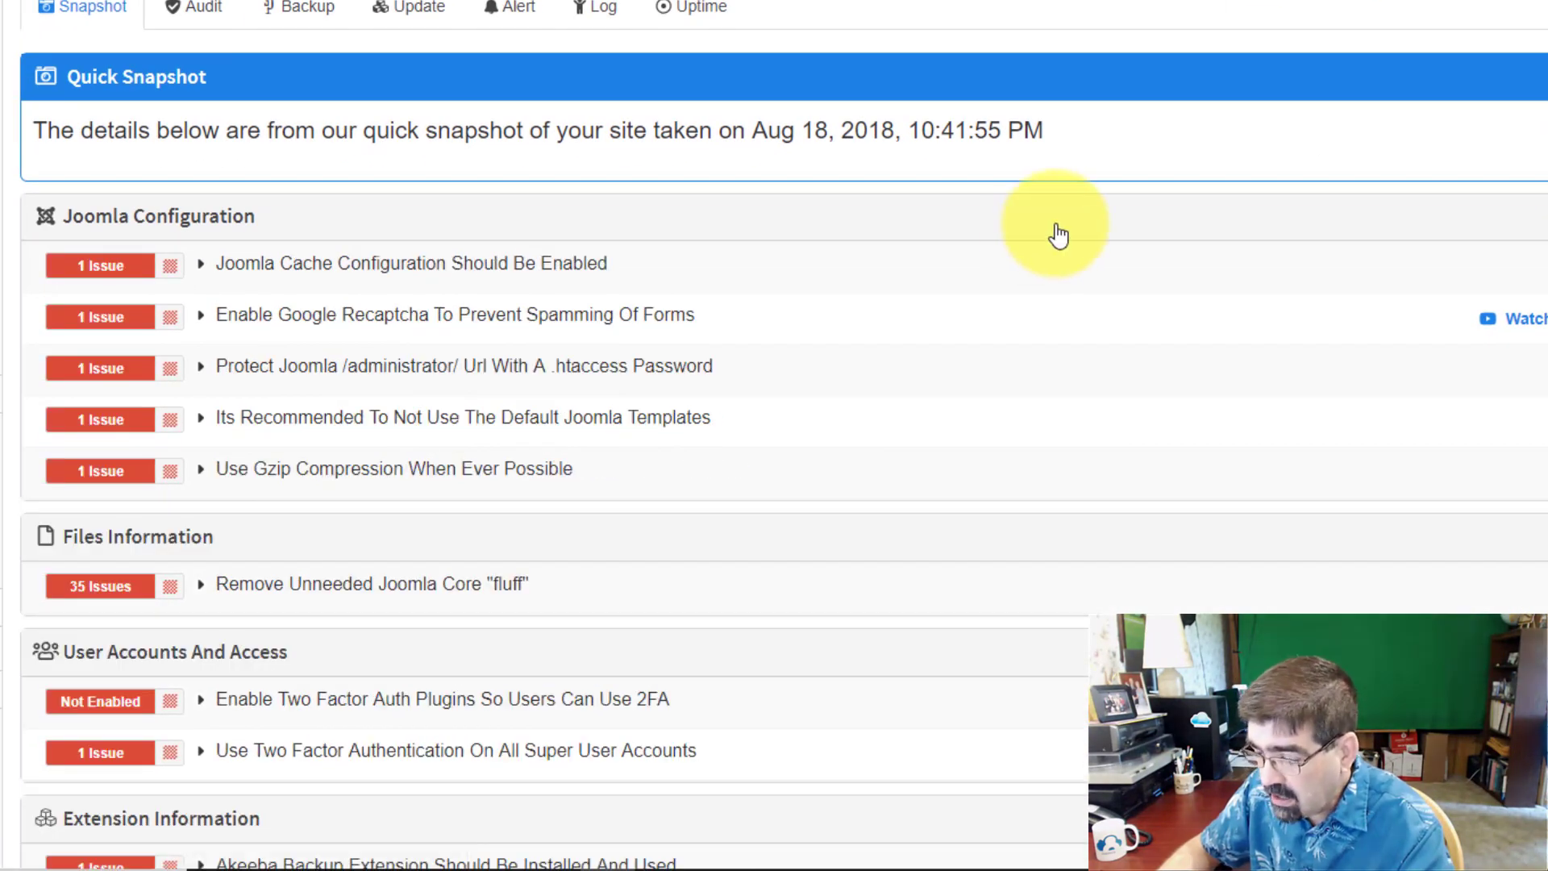
pyautogui.scroll(-3, 1058, 235)
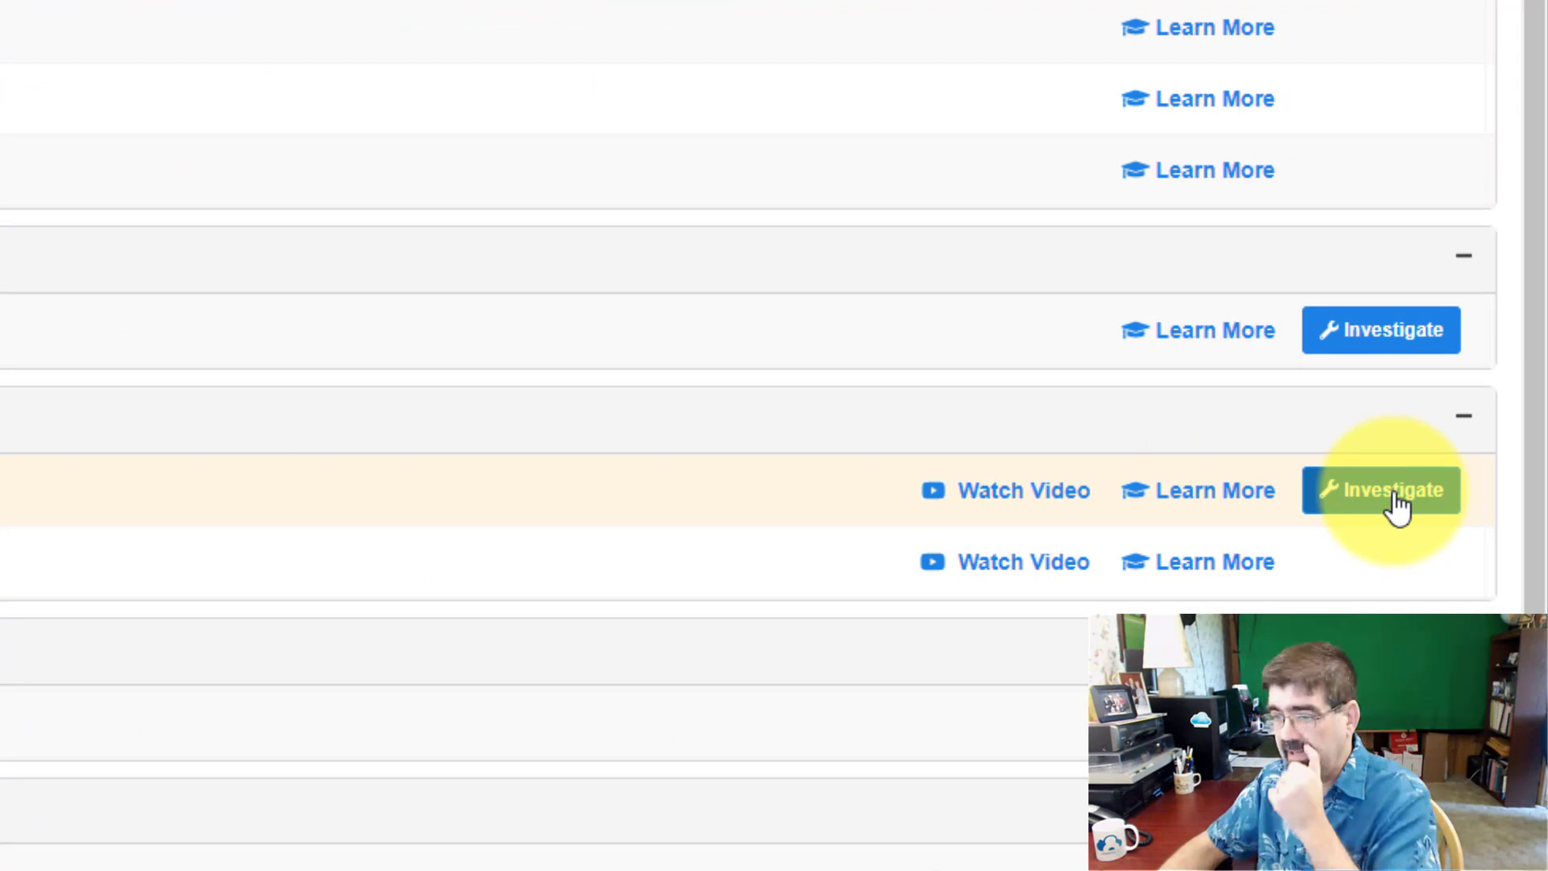
# - Investigate the 2FA plugins check and have myJoomla.com auto-enable the Google Authenticator and YubiKey plugins
pyautogui.click(1397, 506)
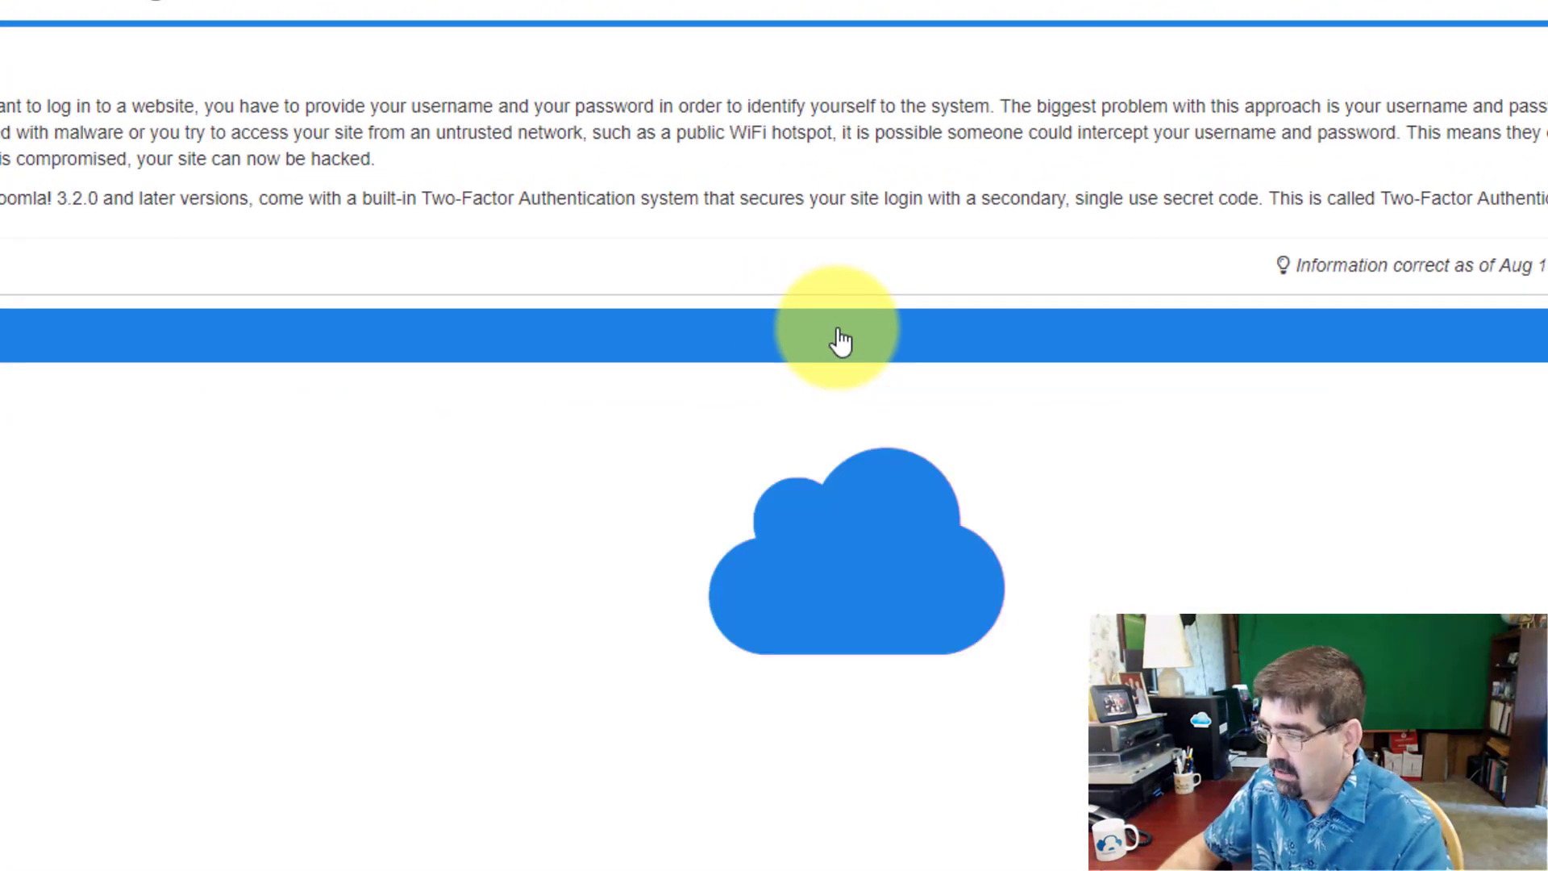
pyautogui.scroll(-3, 838, 335)
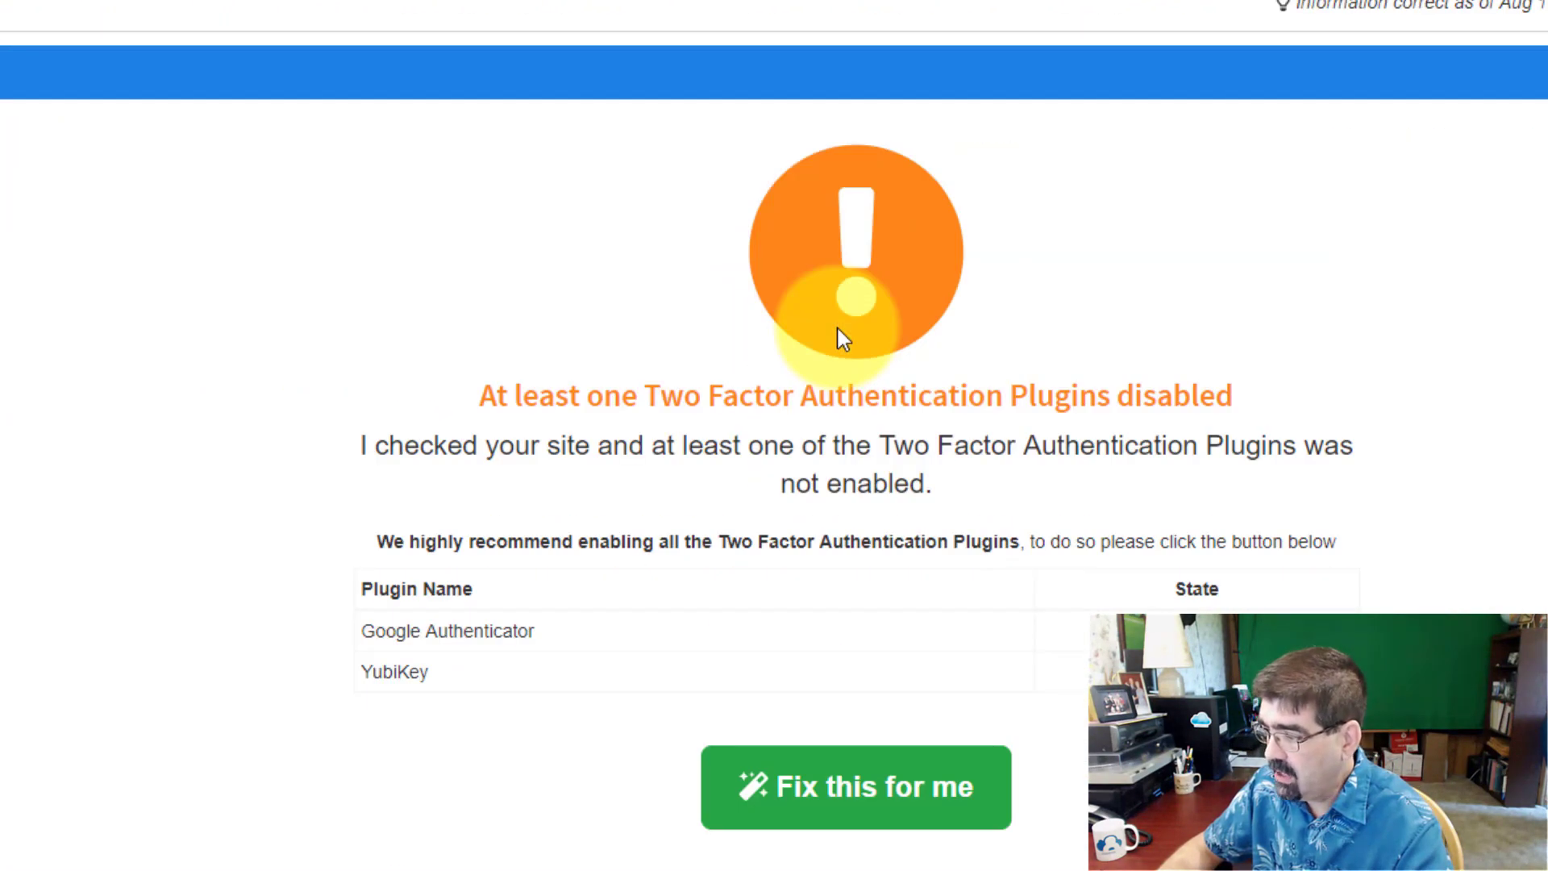
pyautogui.click(852, 770)
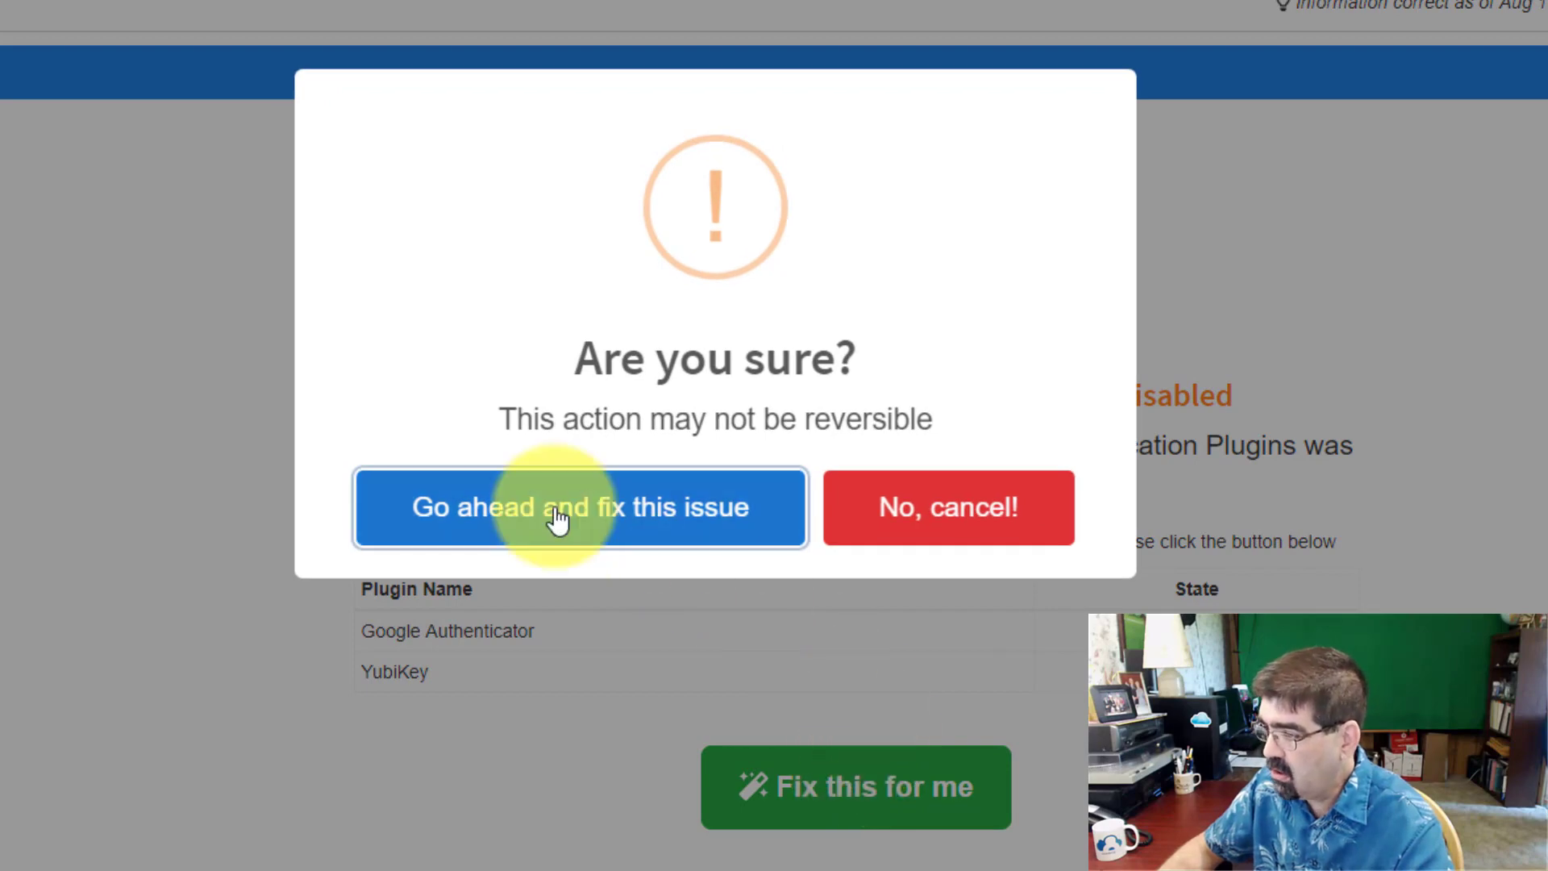
pyautogui.click(557, 516)
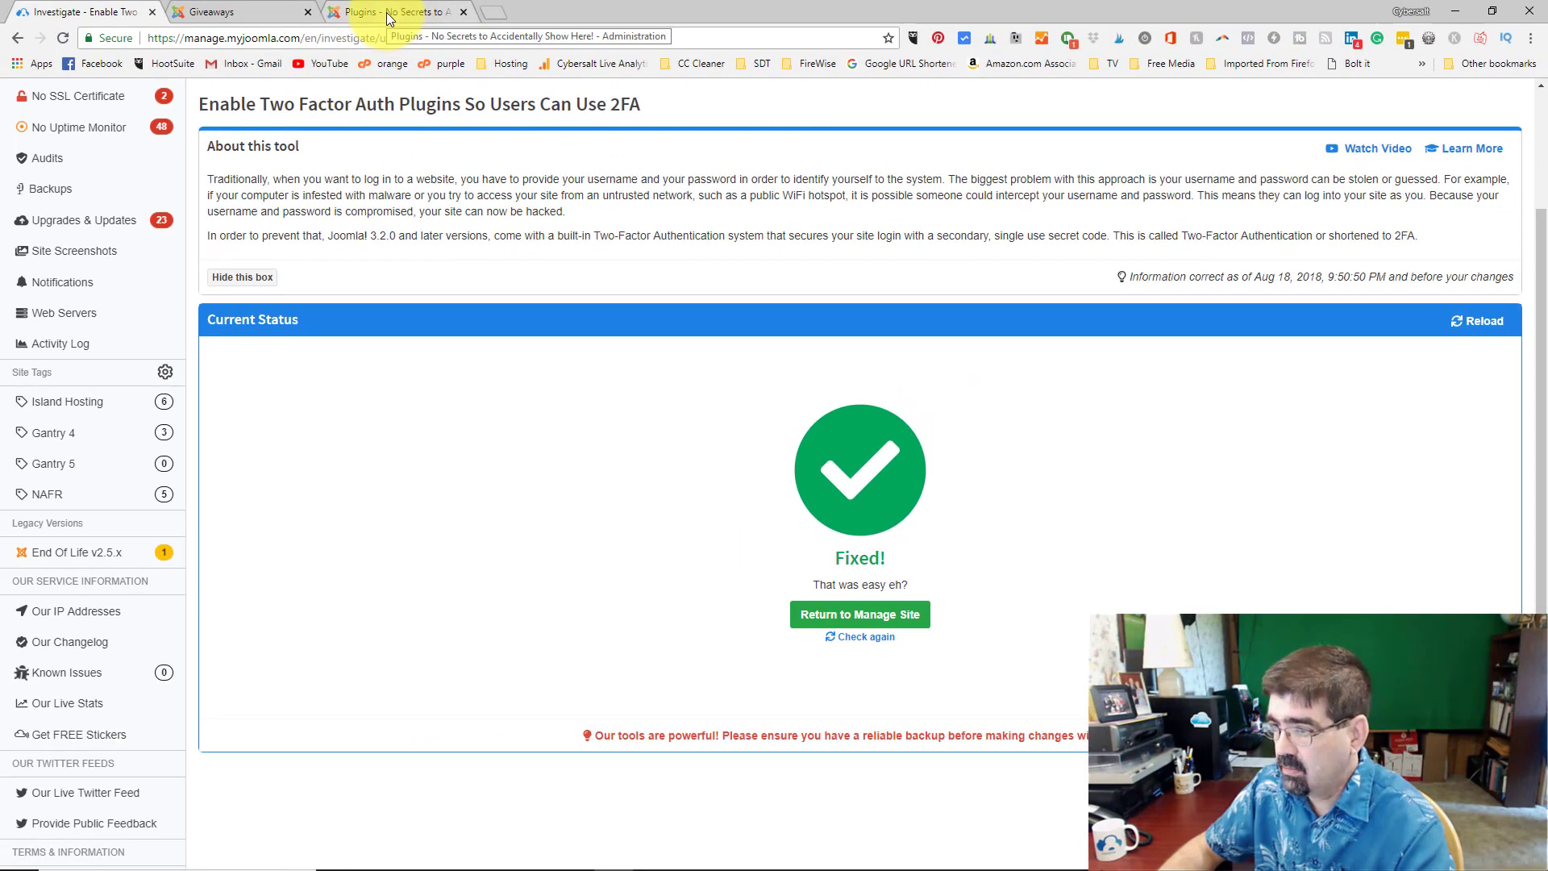
# - Go to the site's administrator login and sign in to the Control Panel
pyautogui.click(386, 12)
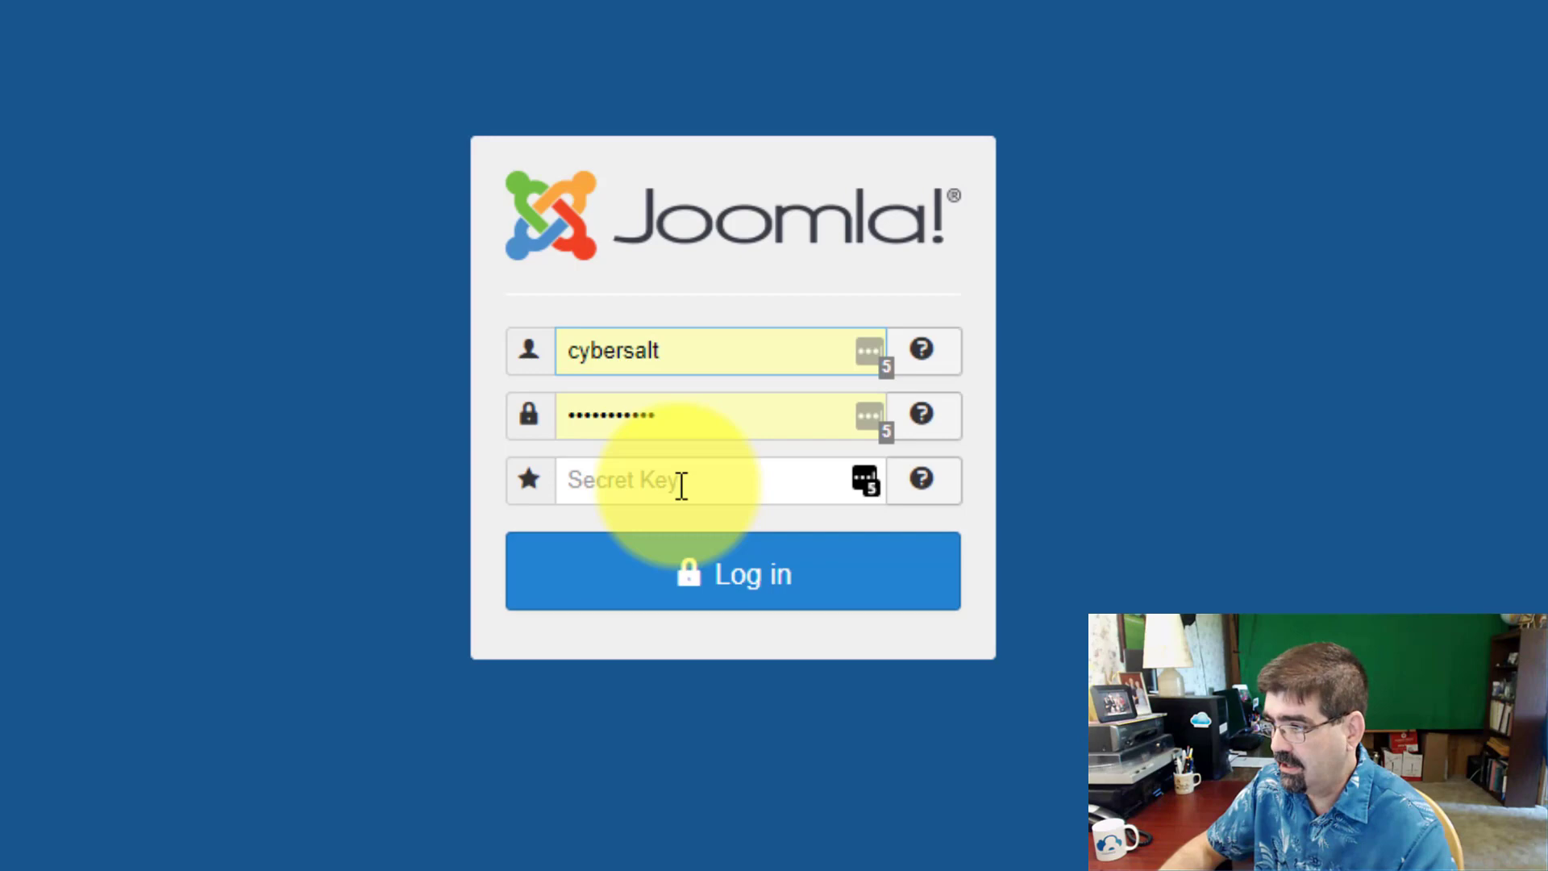
pyautogui.click(732, 588)
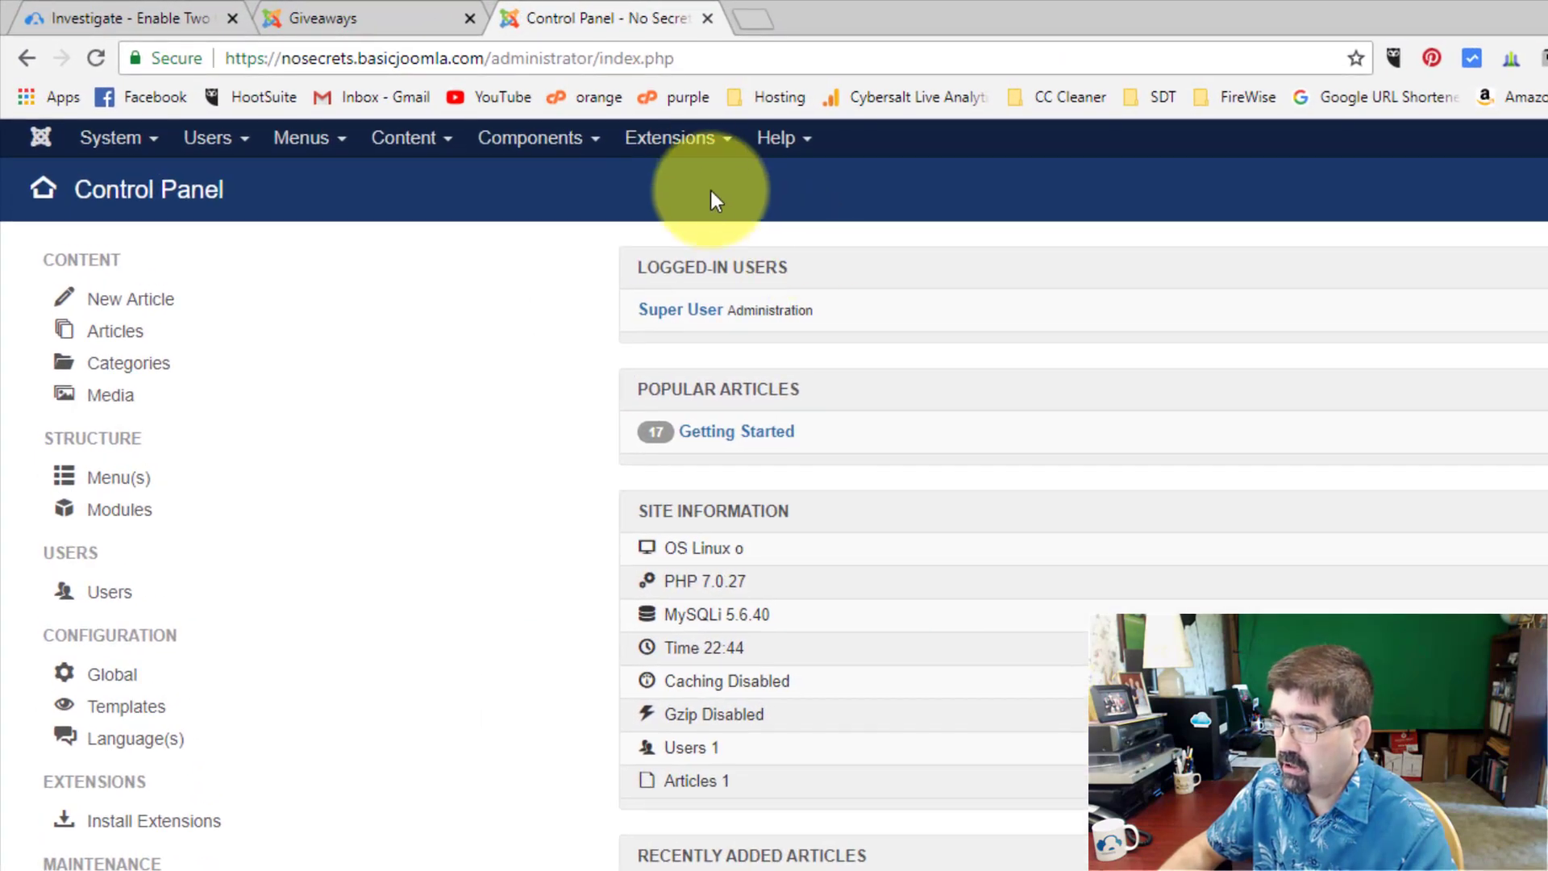
# - Open Extensions > Plugins and filter the list by 'fac' to show the two-factor plugins
pyautogui.click(674, 143)
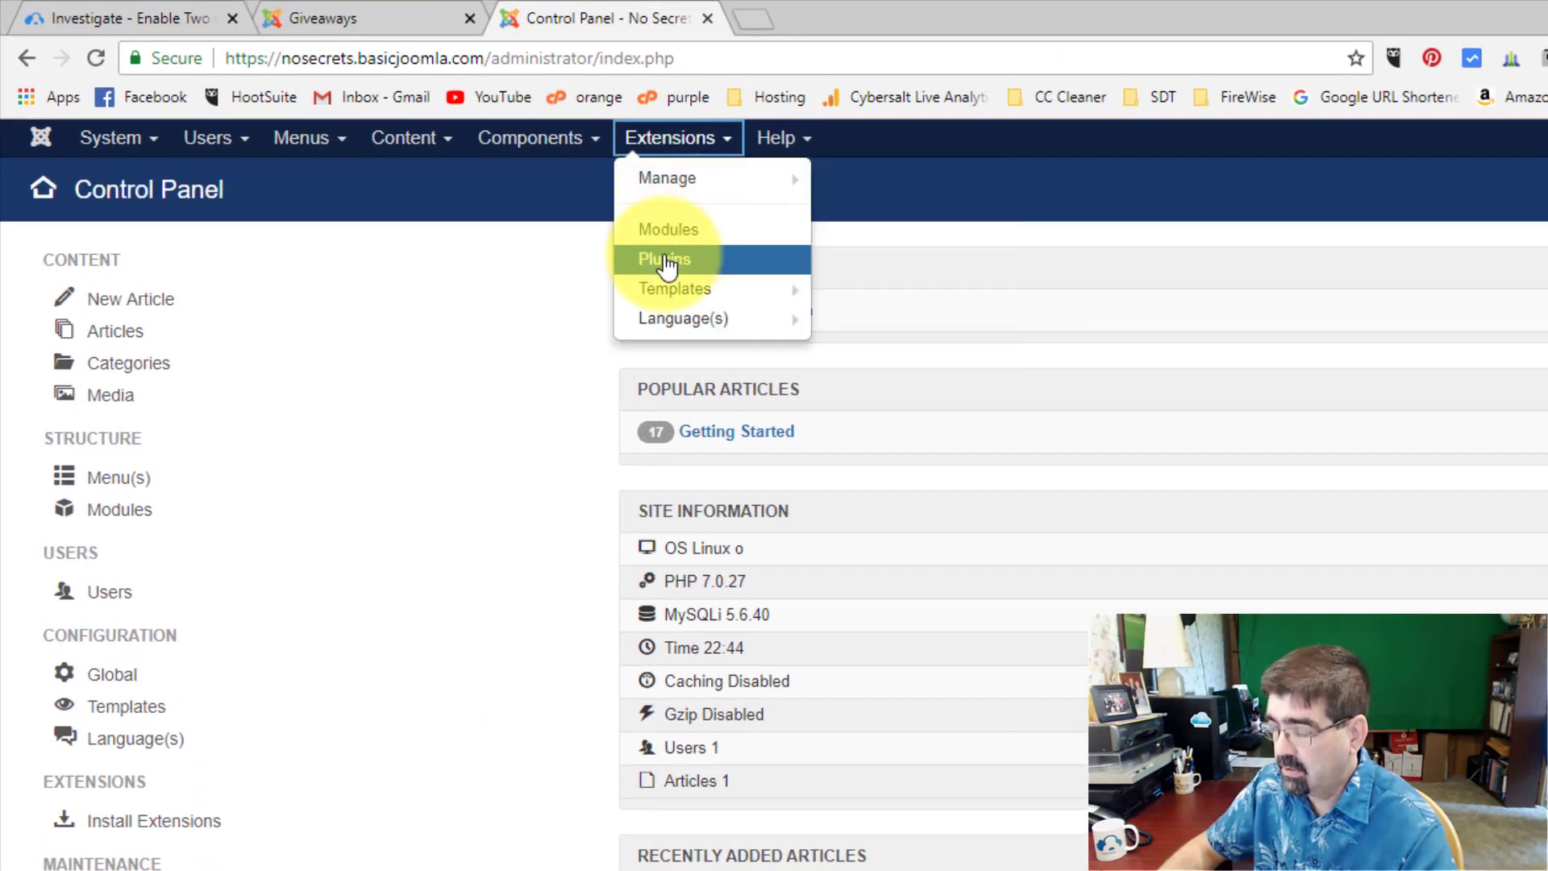
pyautogui.click(666, 258)
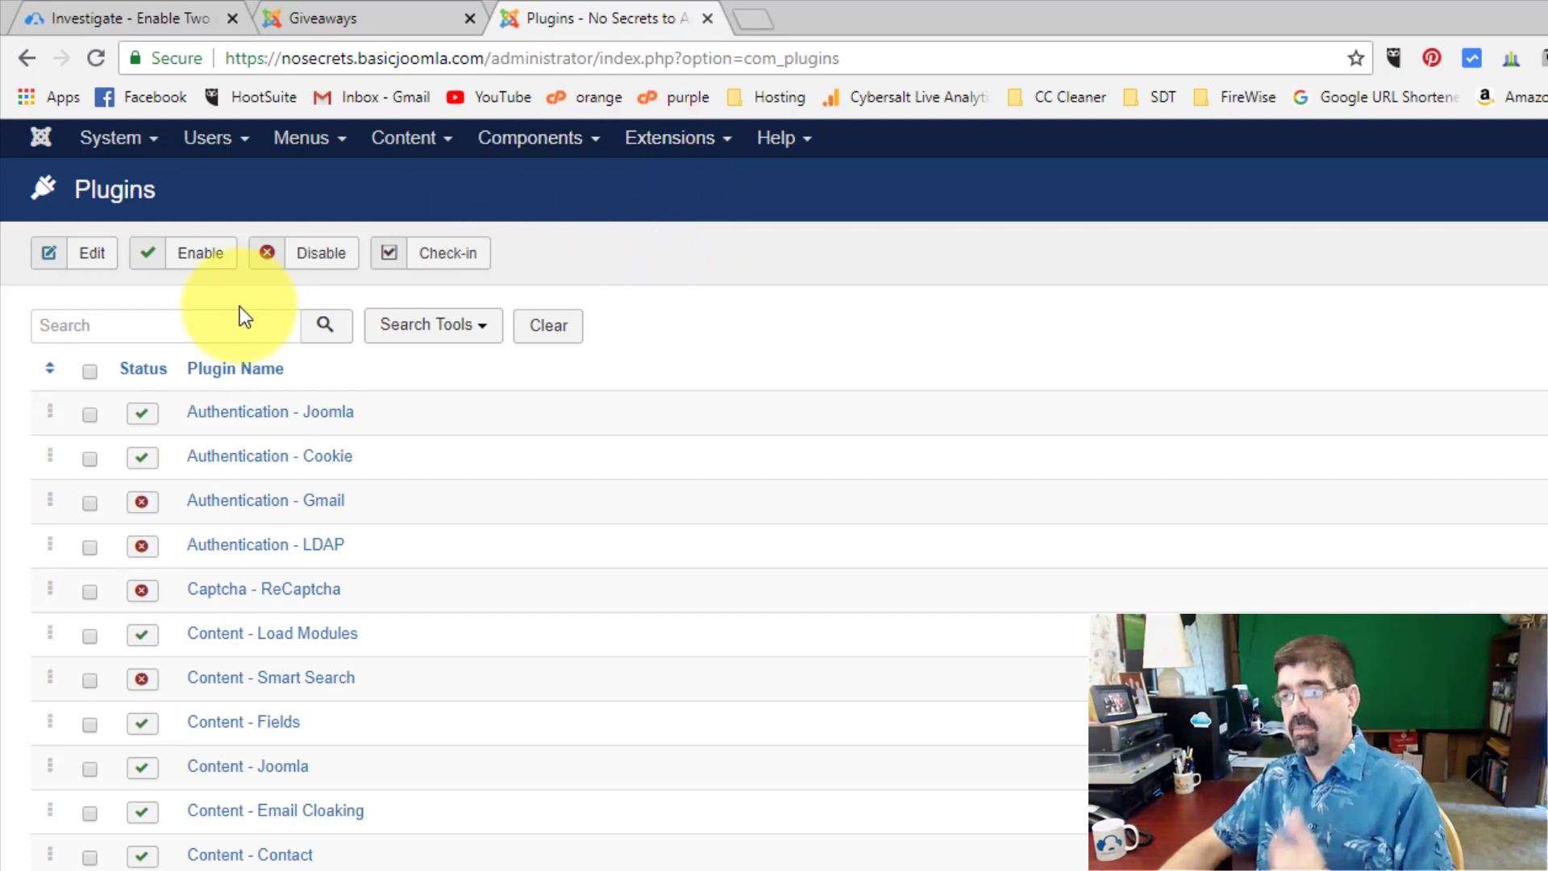
pyautogui.click(208, 322)
pyautogui.write('f')
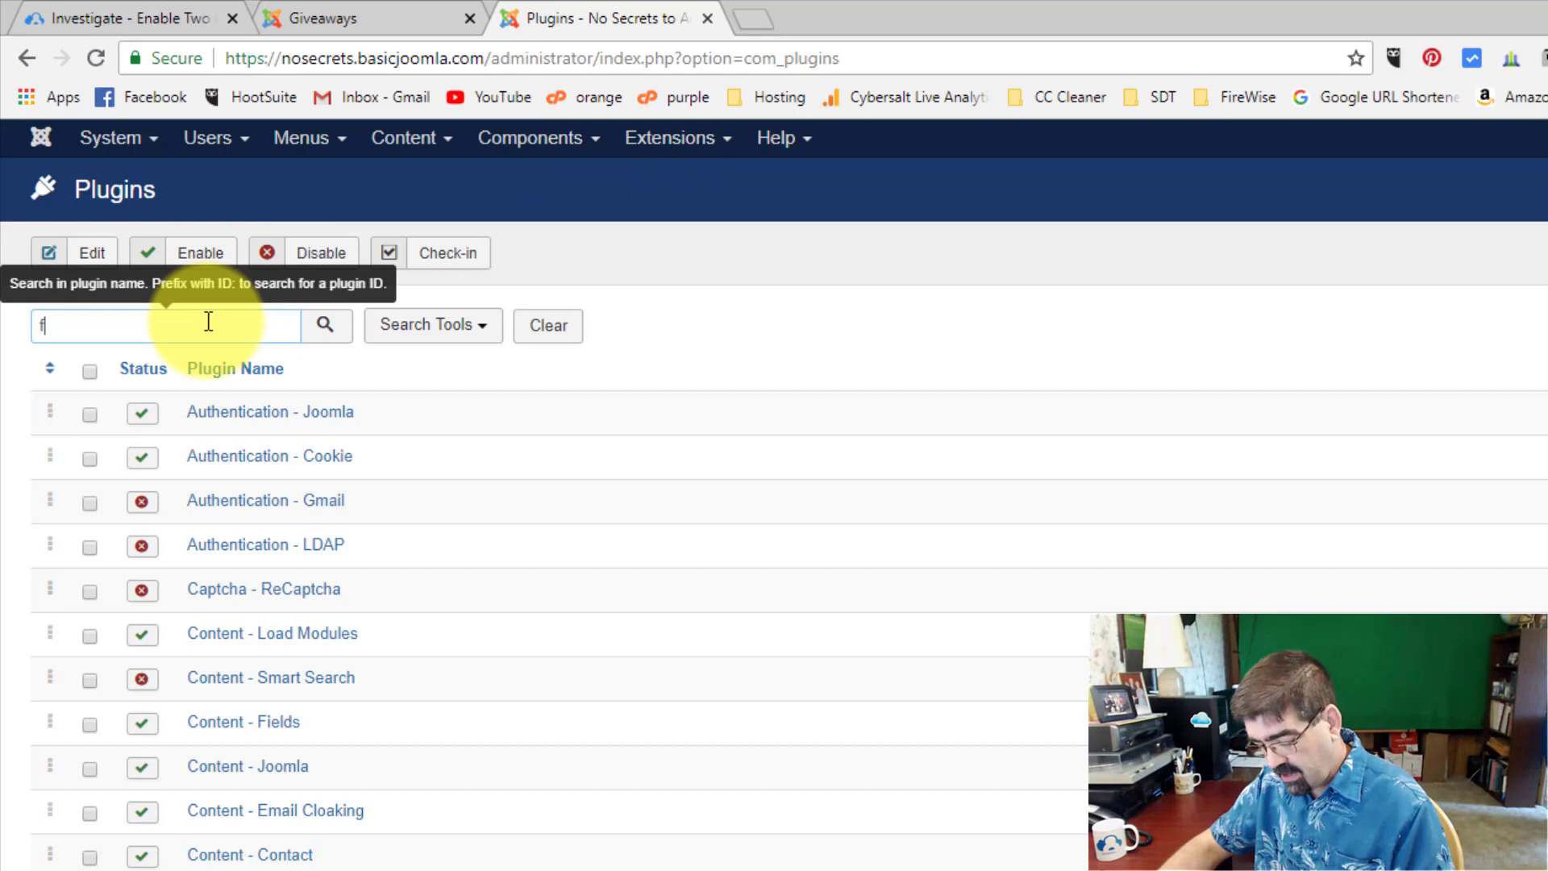
pyautogui.write('ac')
pyautogui.press('Return')
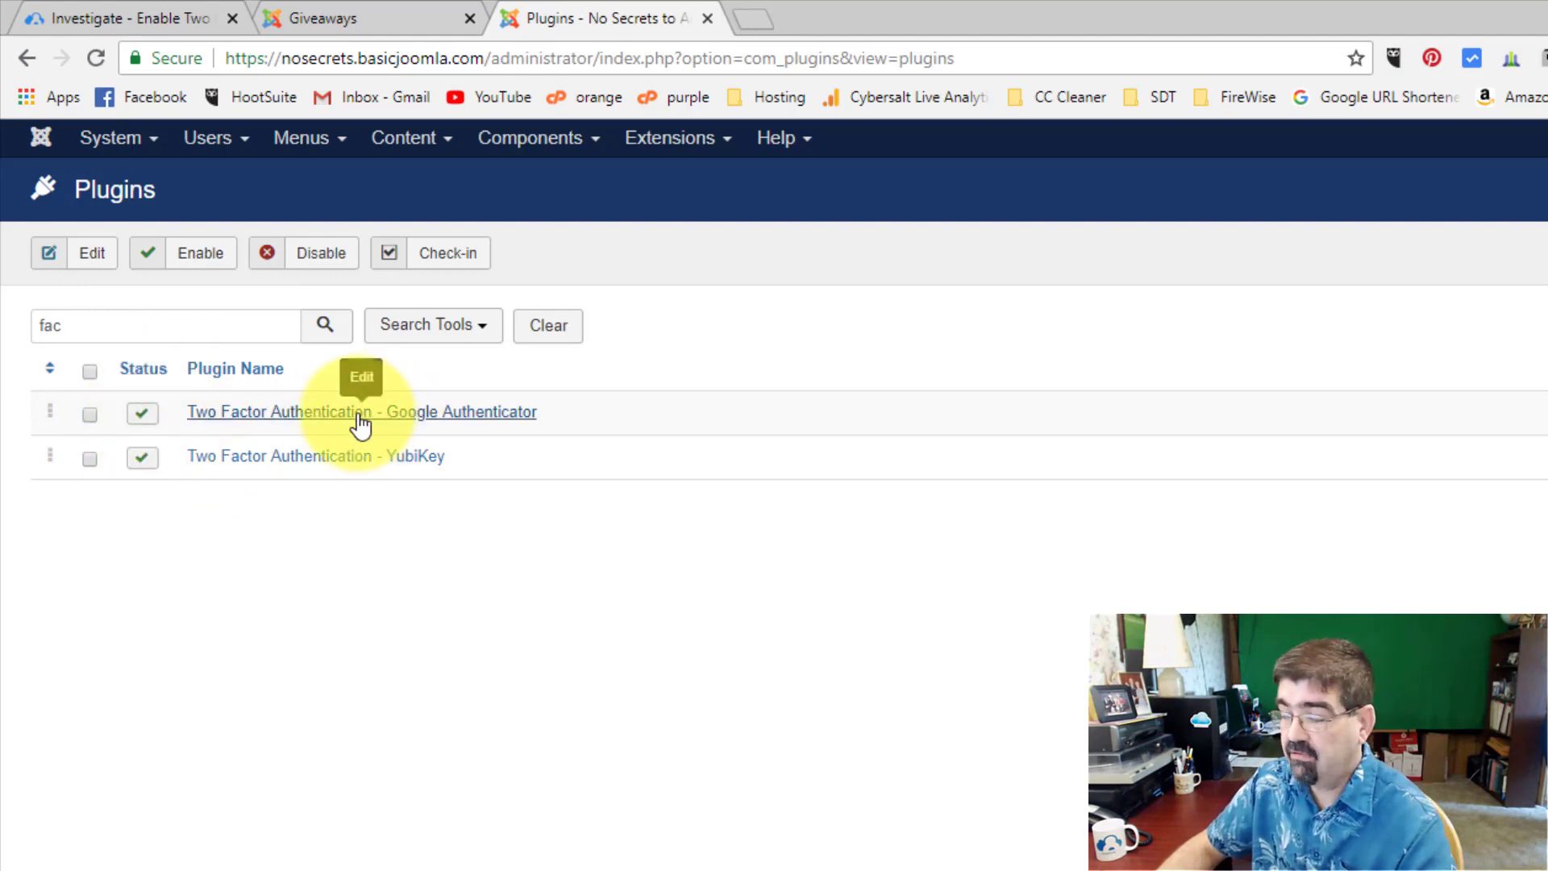
# - Enable both two-factor plugins and save the YubiKey plugin with Site Section set to Both
pyautogui.click(90, 458)
pyautogui.click(89, 414)
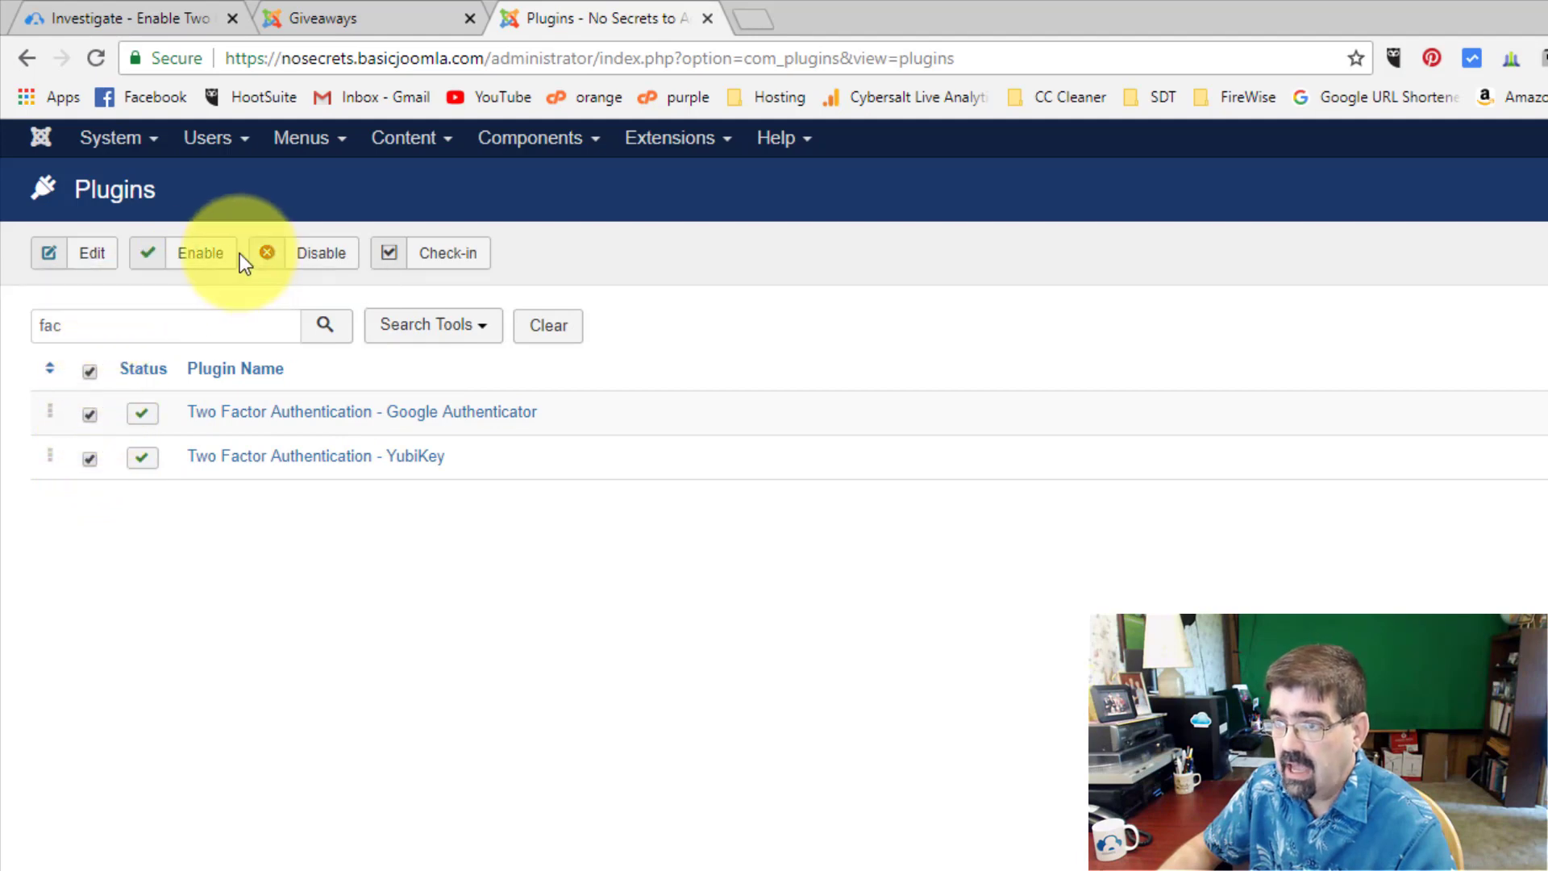
pyautogui.click(198, 252)
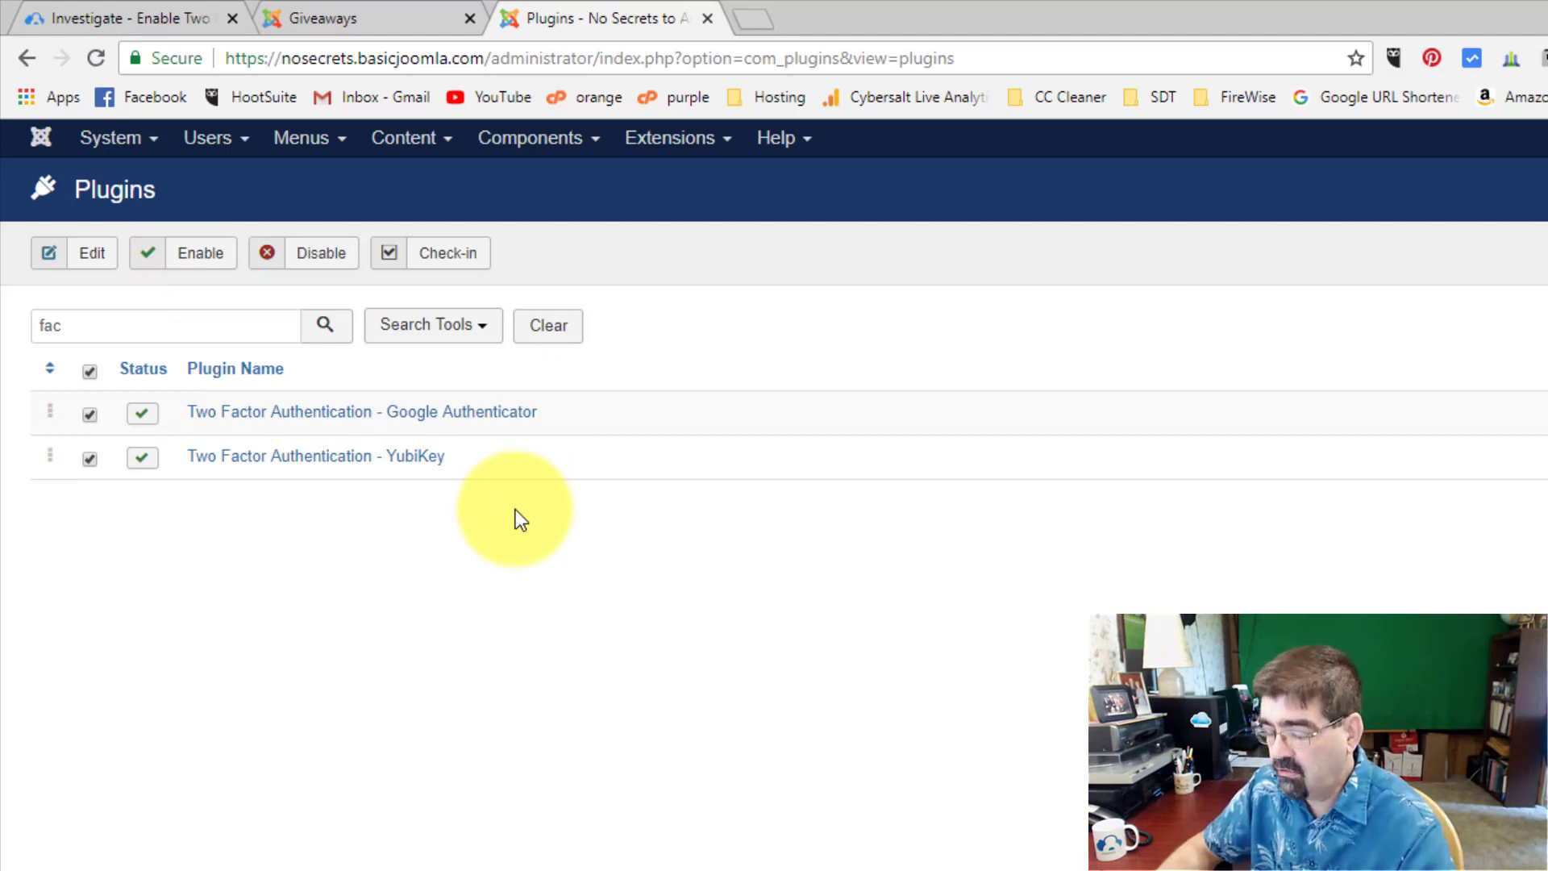
pyautogui.click(322, 465)
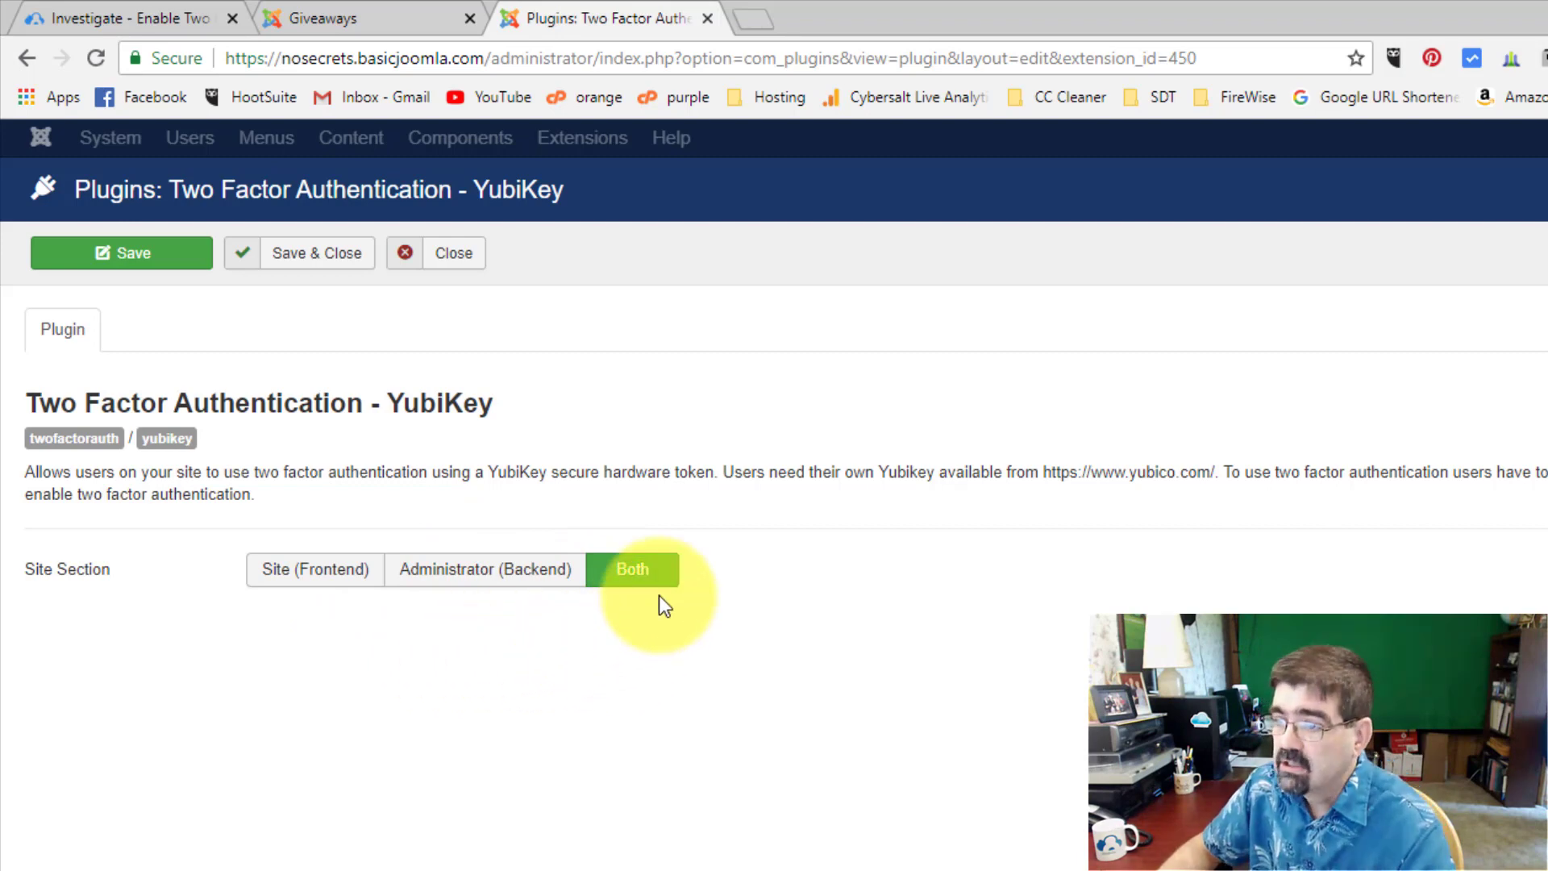
pyautogui.click(305, 260)
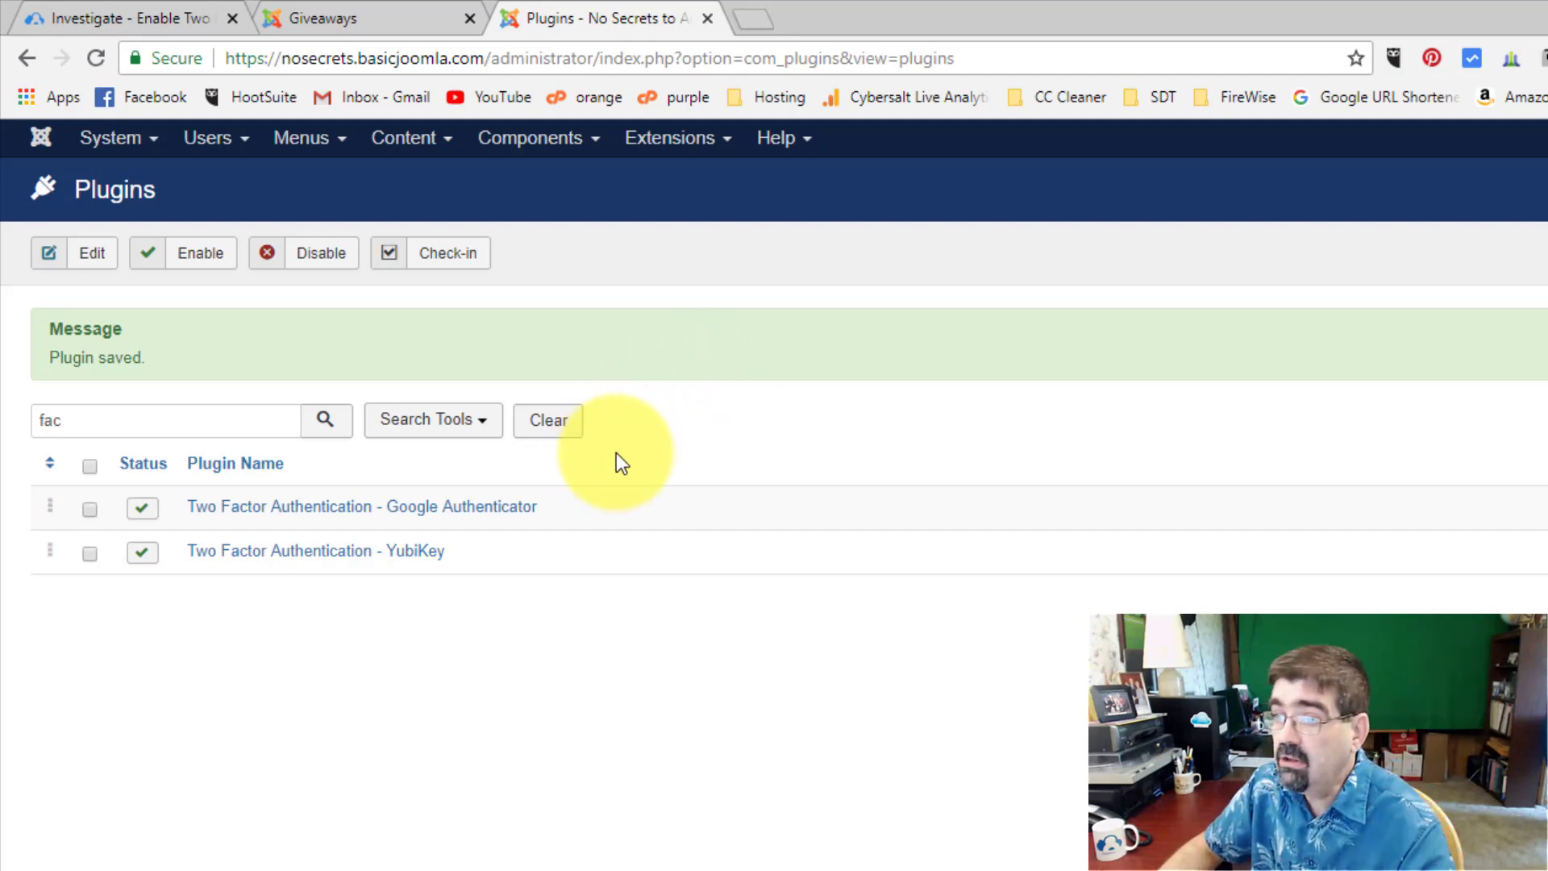
# - Go to Users > Manage and open the Super User account for editing
pyautogui.click(208, 143)
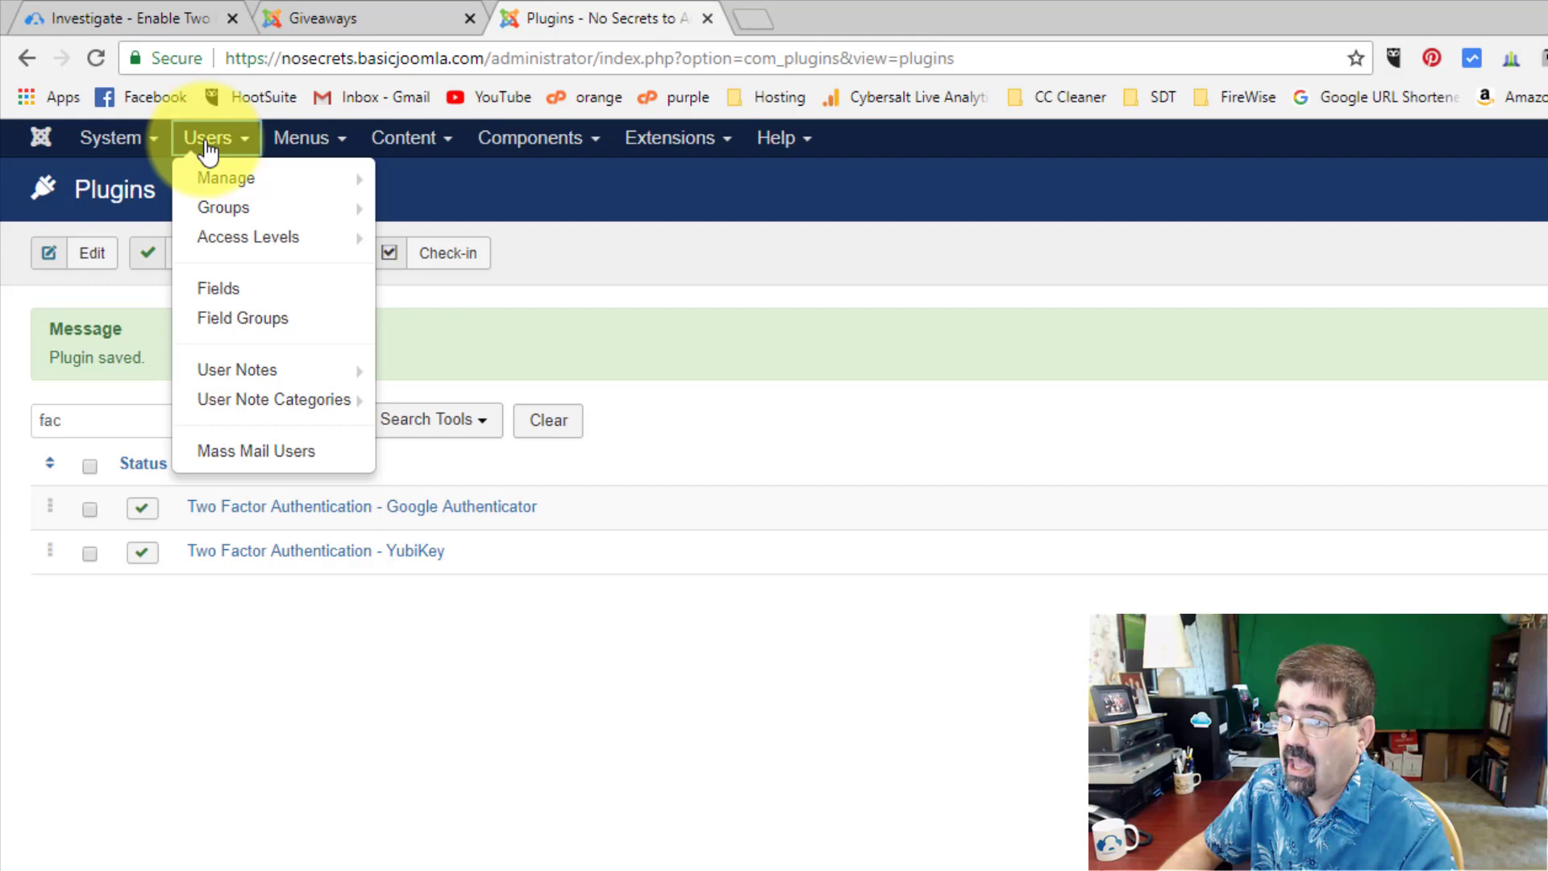
pyautogui.click(214, 179)
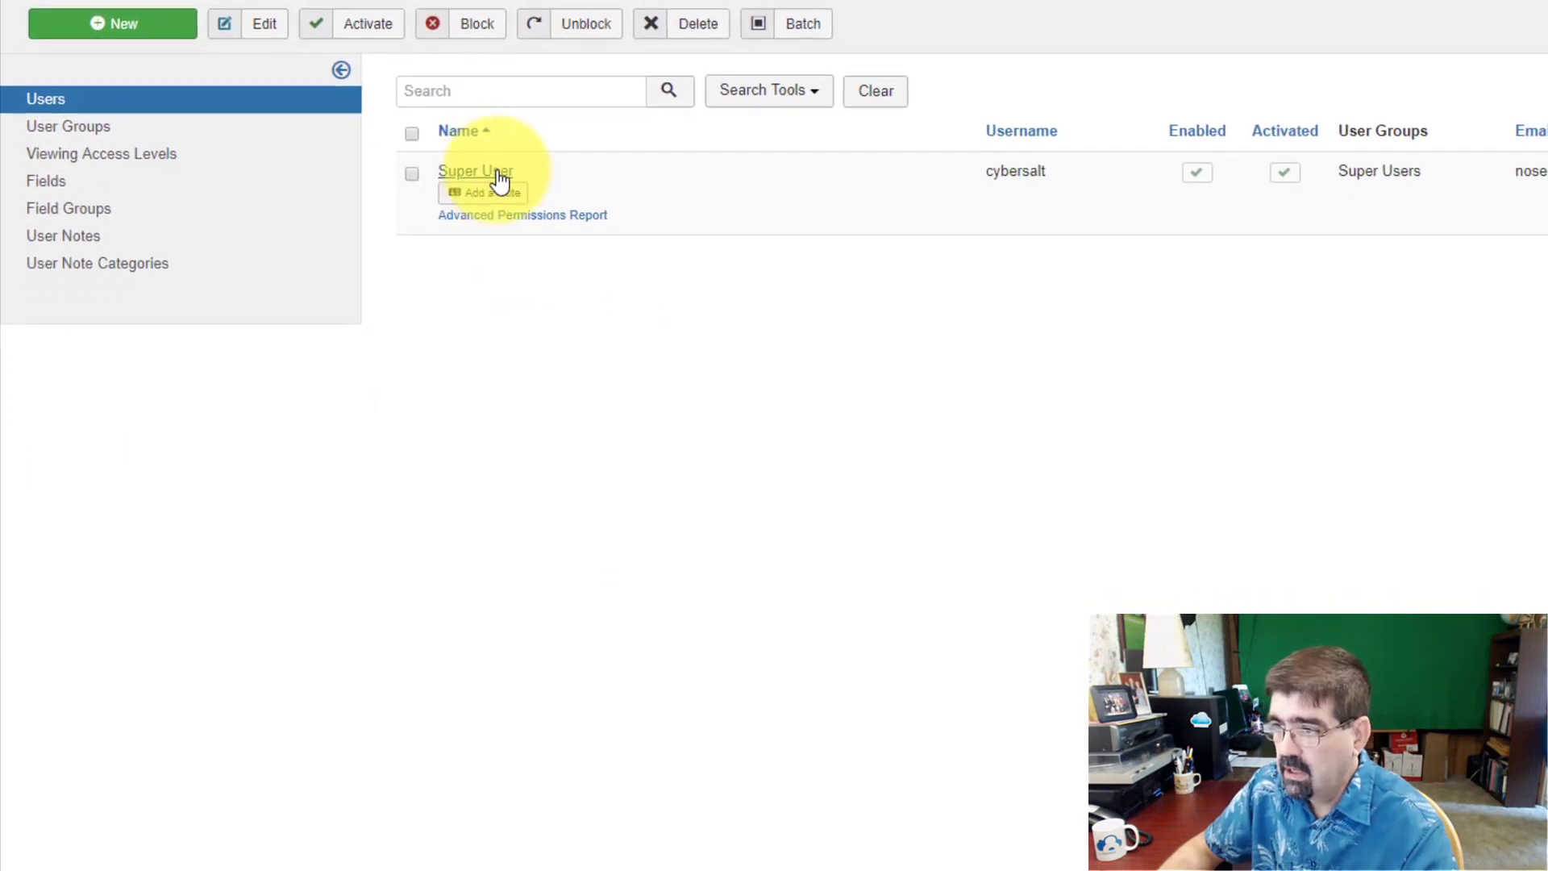
pyautogui.click(510, 339)
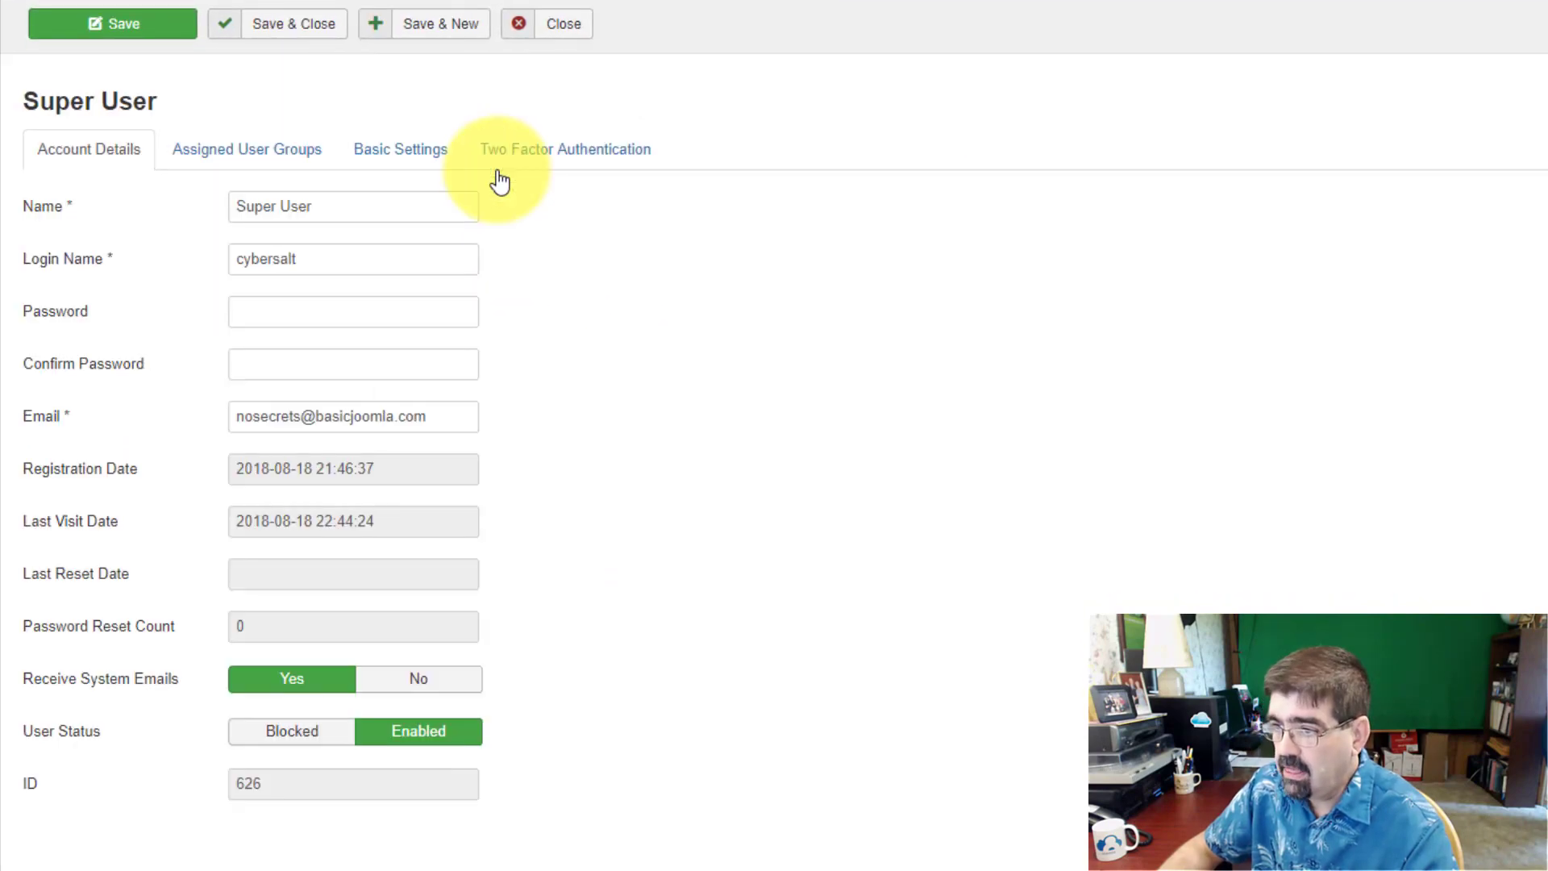
# - Set the Super User's Two Factor Authentication method to YubiKey and scroll to its setup instructions
pyautogui.click(557, 154)
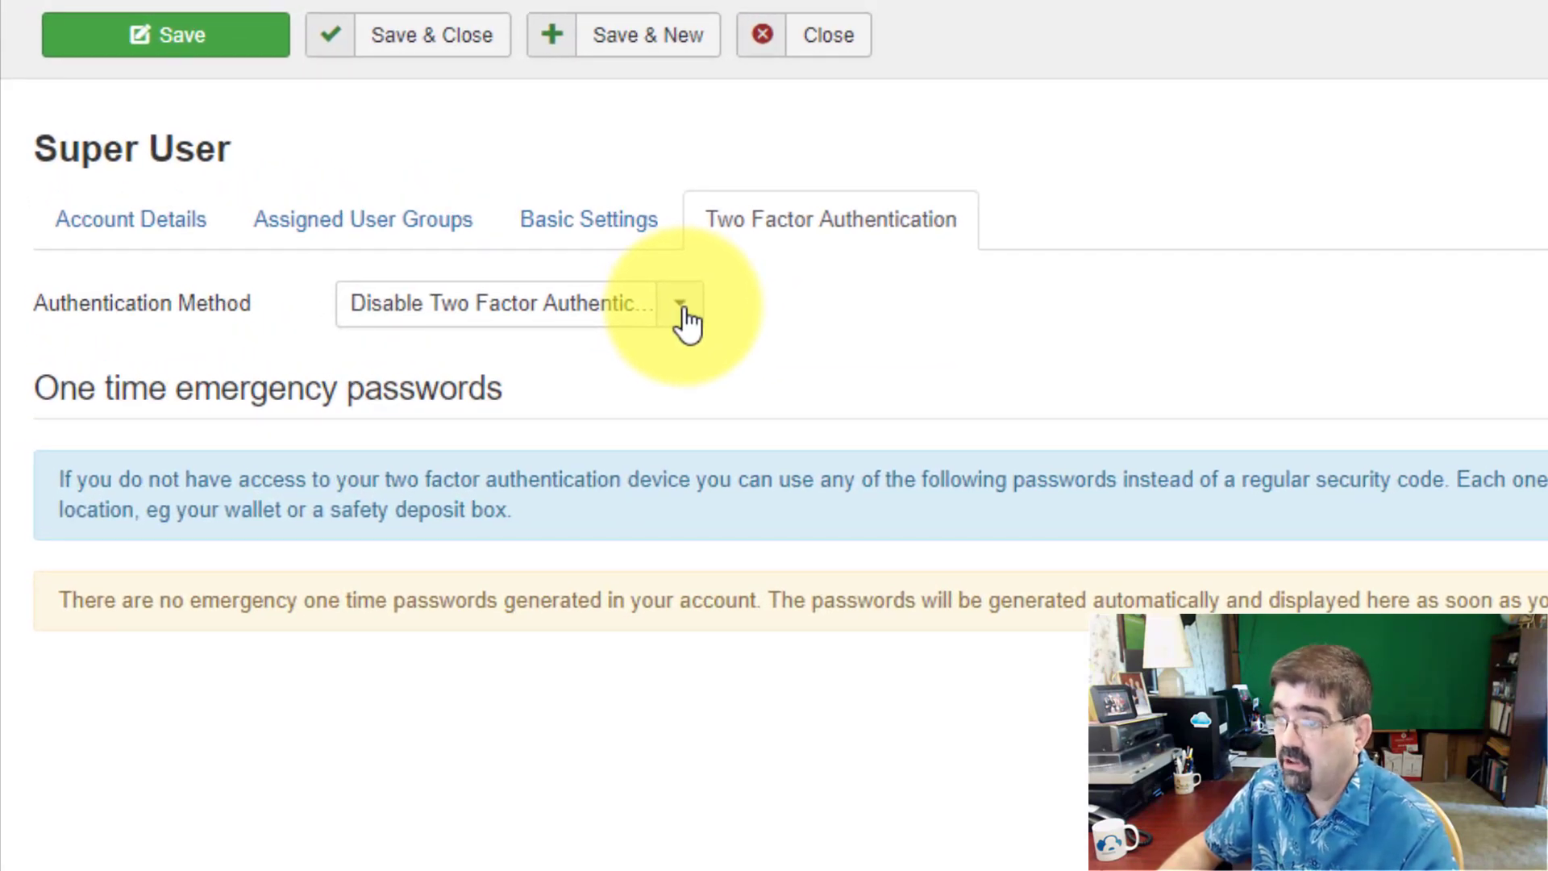
pyautogui.click(684, 313)
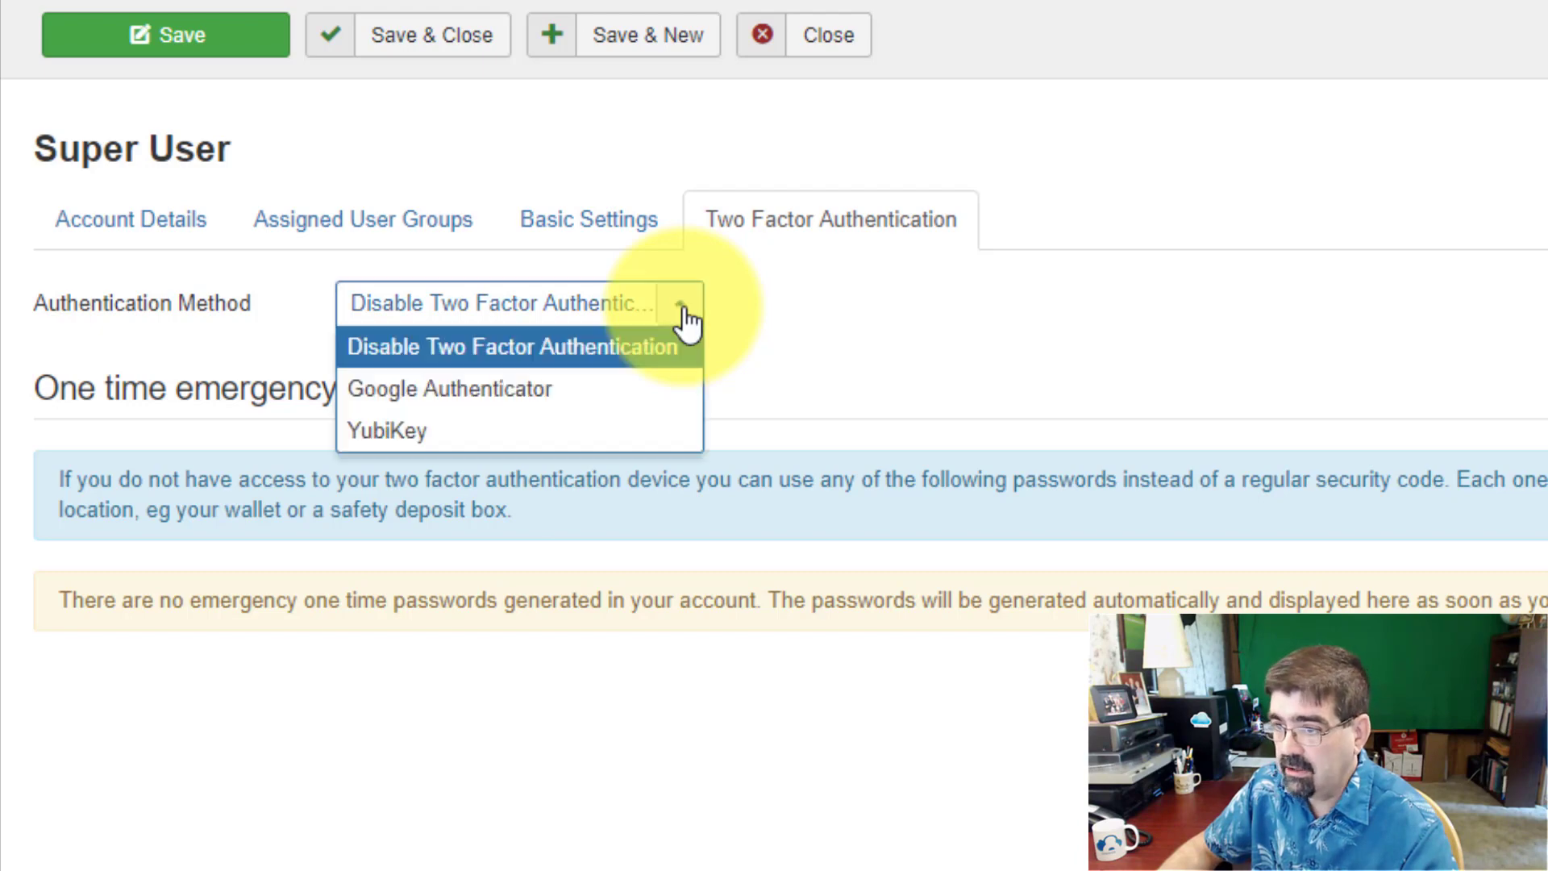
pyautogui.click(489, 439)
pyautogui.scroll(-3, 166, 526)
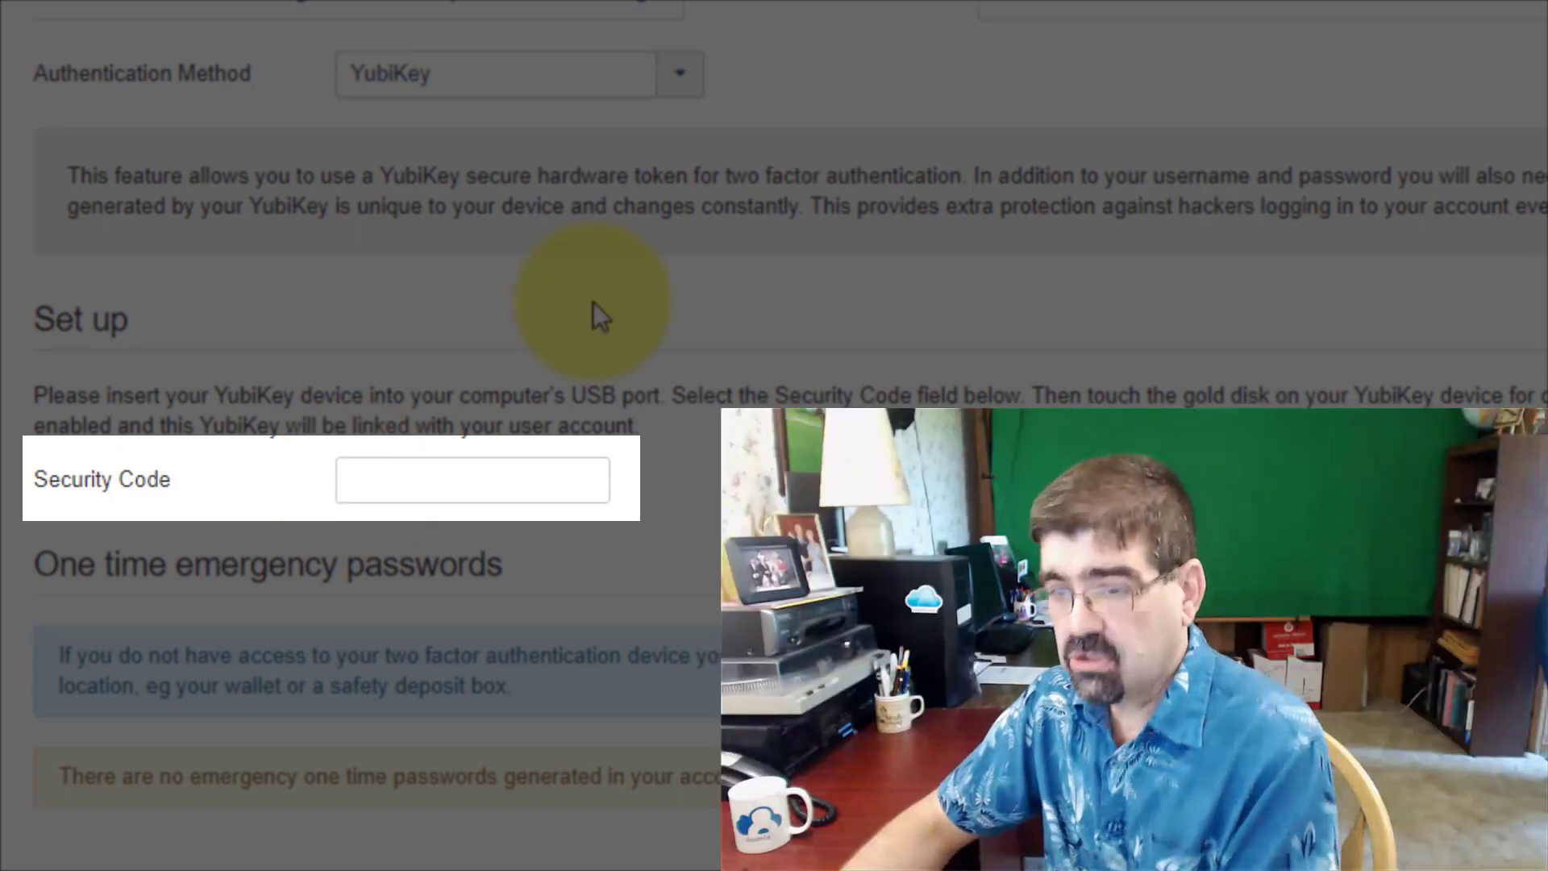
# - Enter a YubiKey one-time code as the Security Code, then replace it with a freshly generated one
pyautogui.click(408, 474)
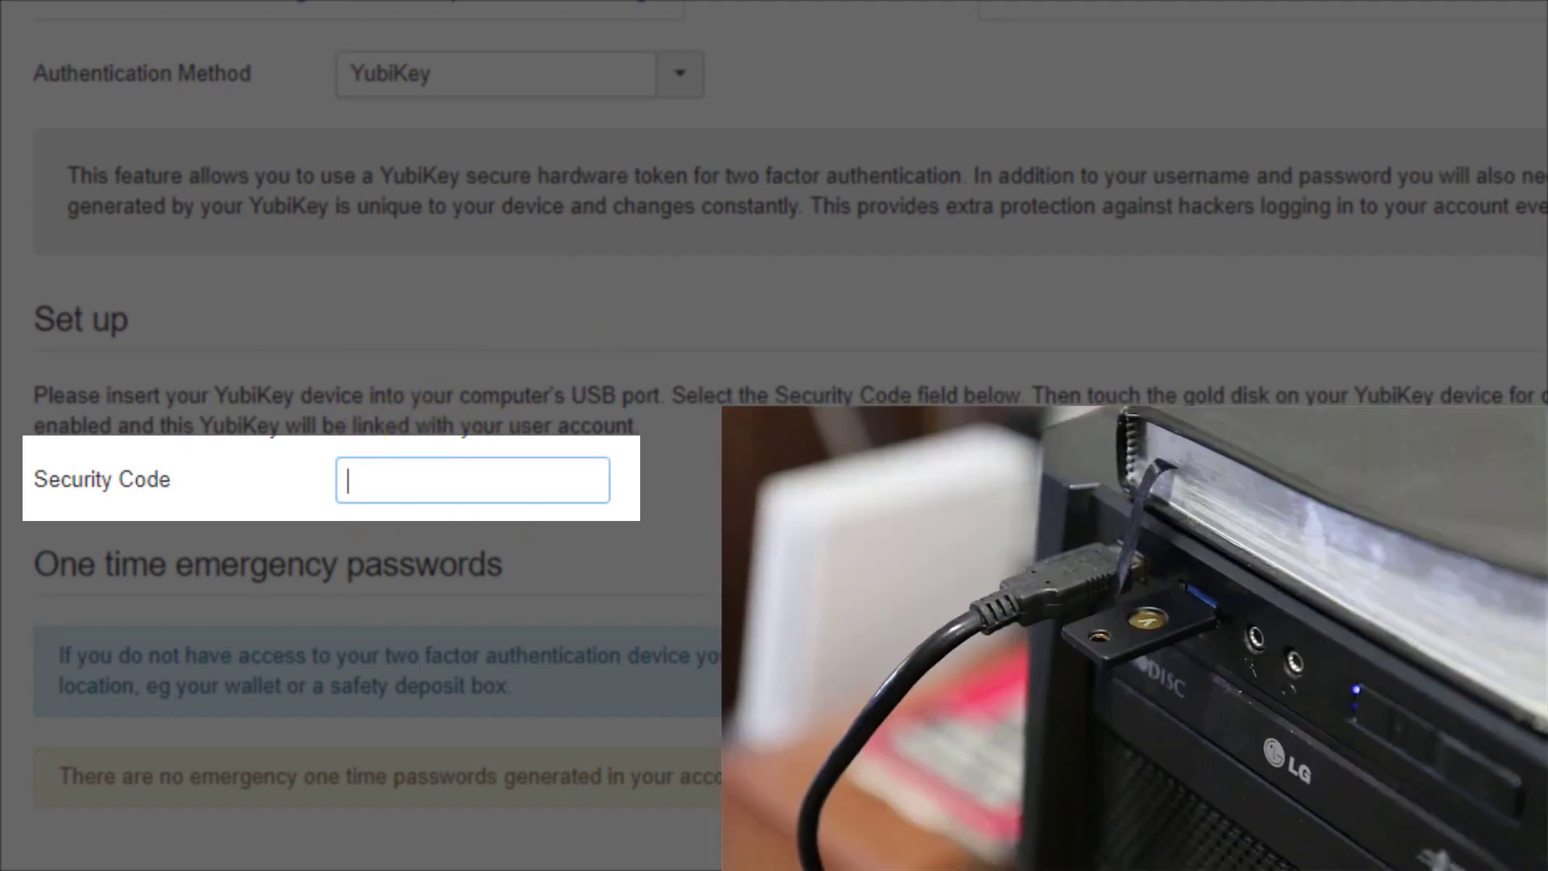
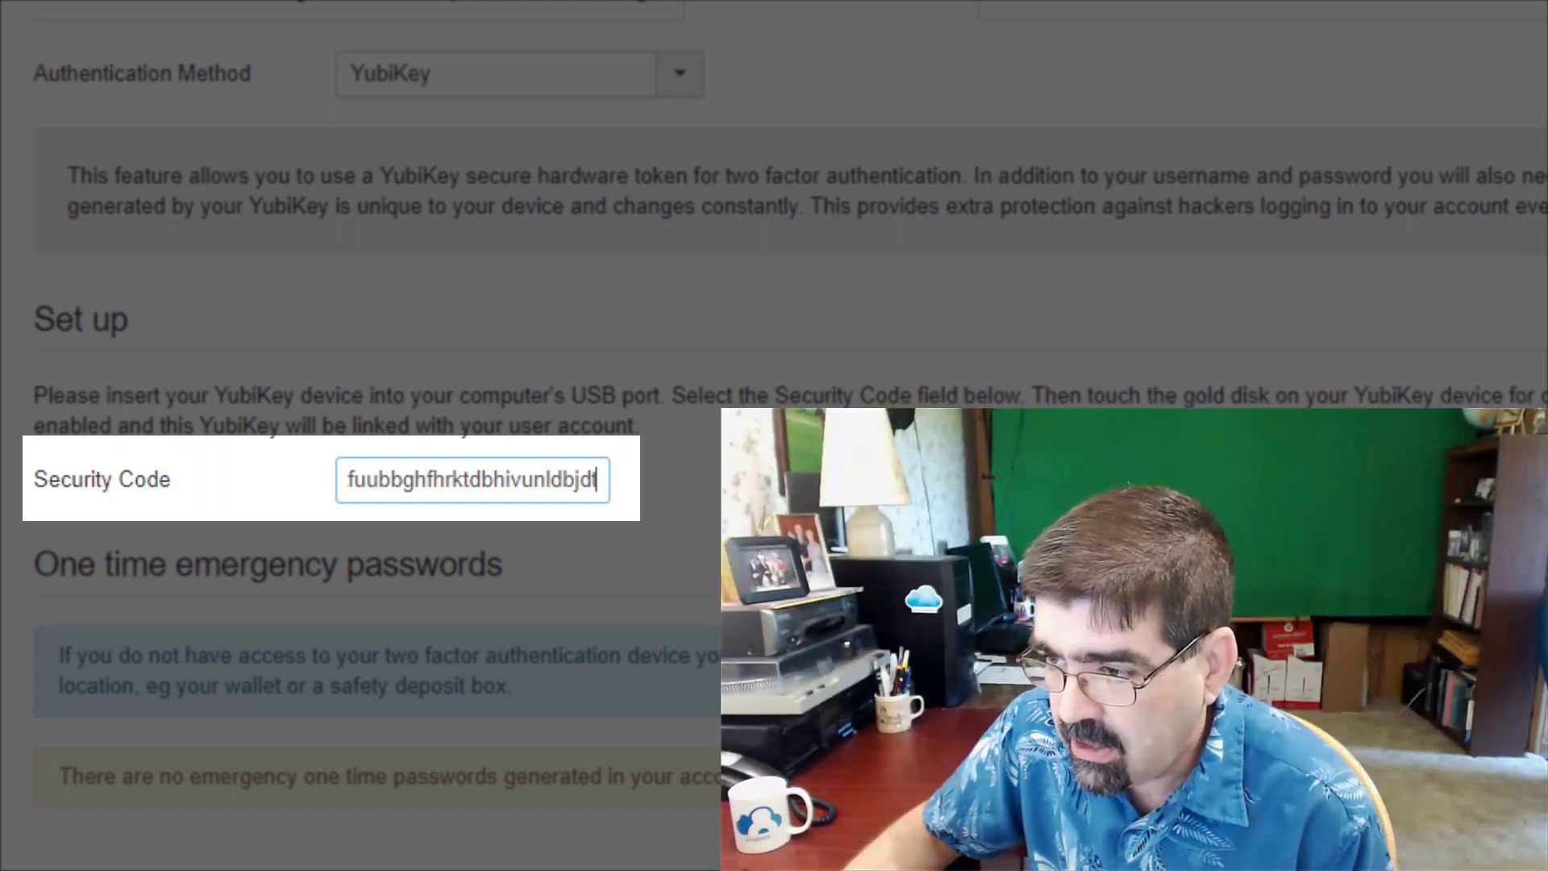
pyautogui.moveTo(601, 476); pyautogui.dragTo(231, 490)
pyautogui.press('BackSpace')
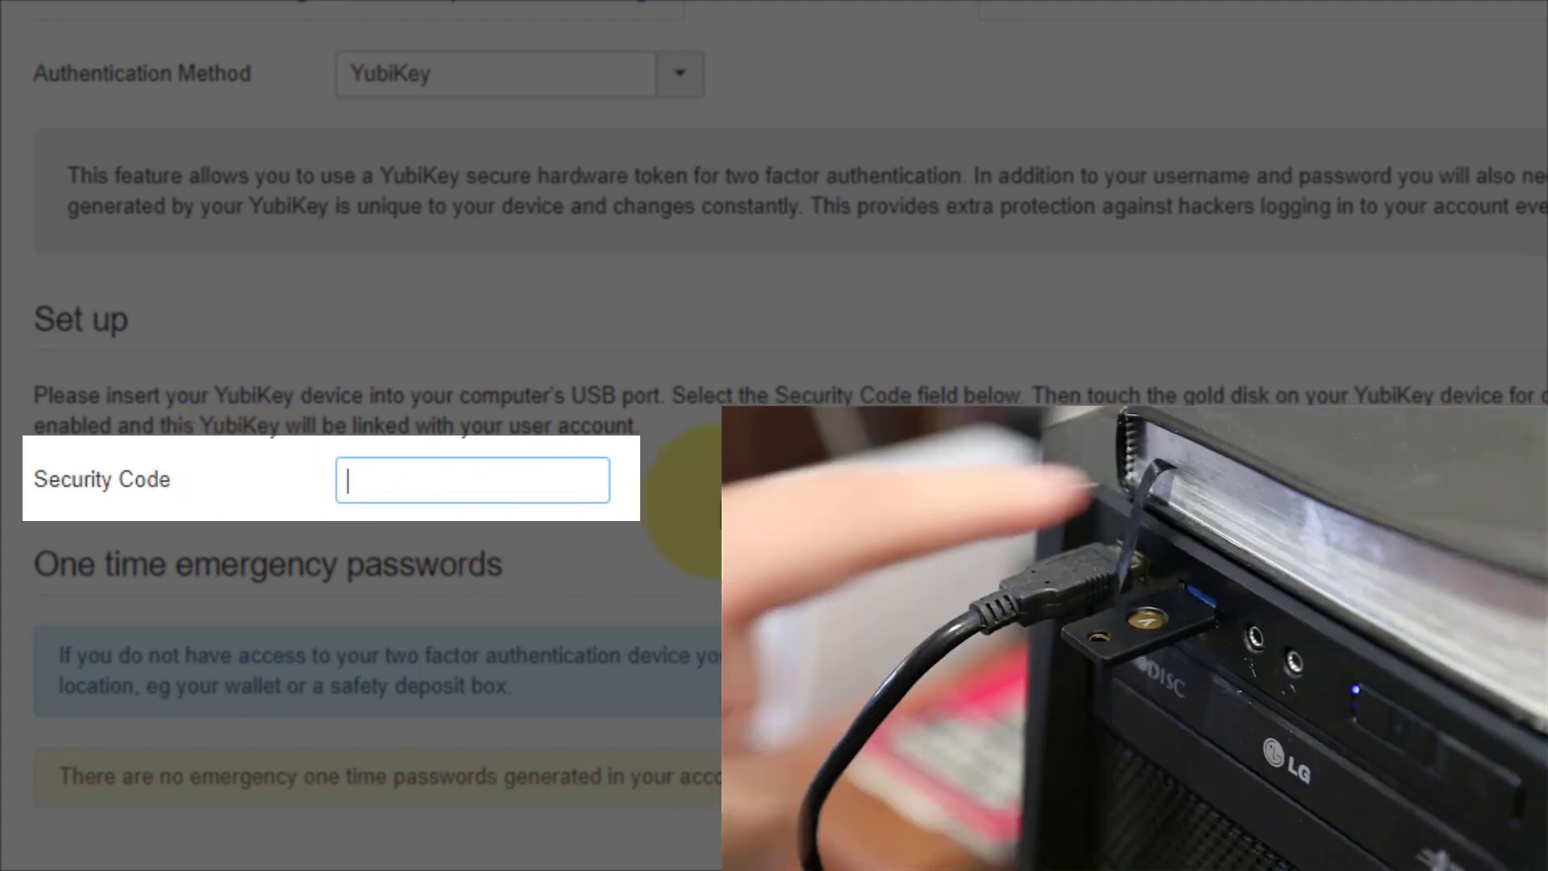
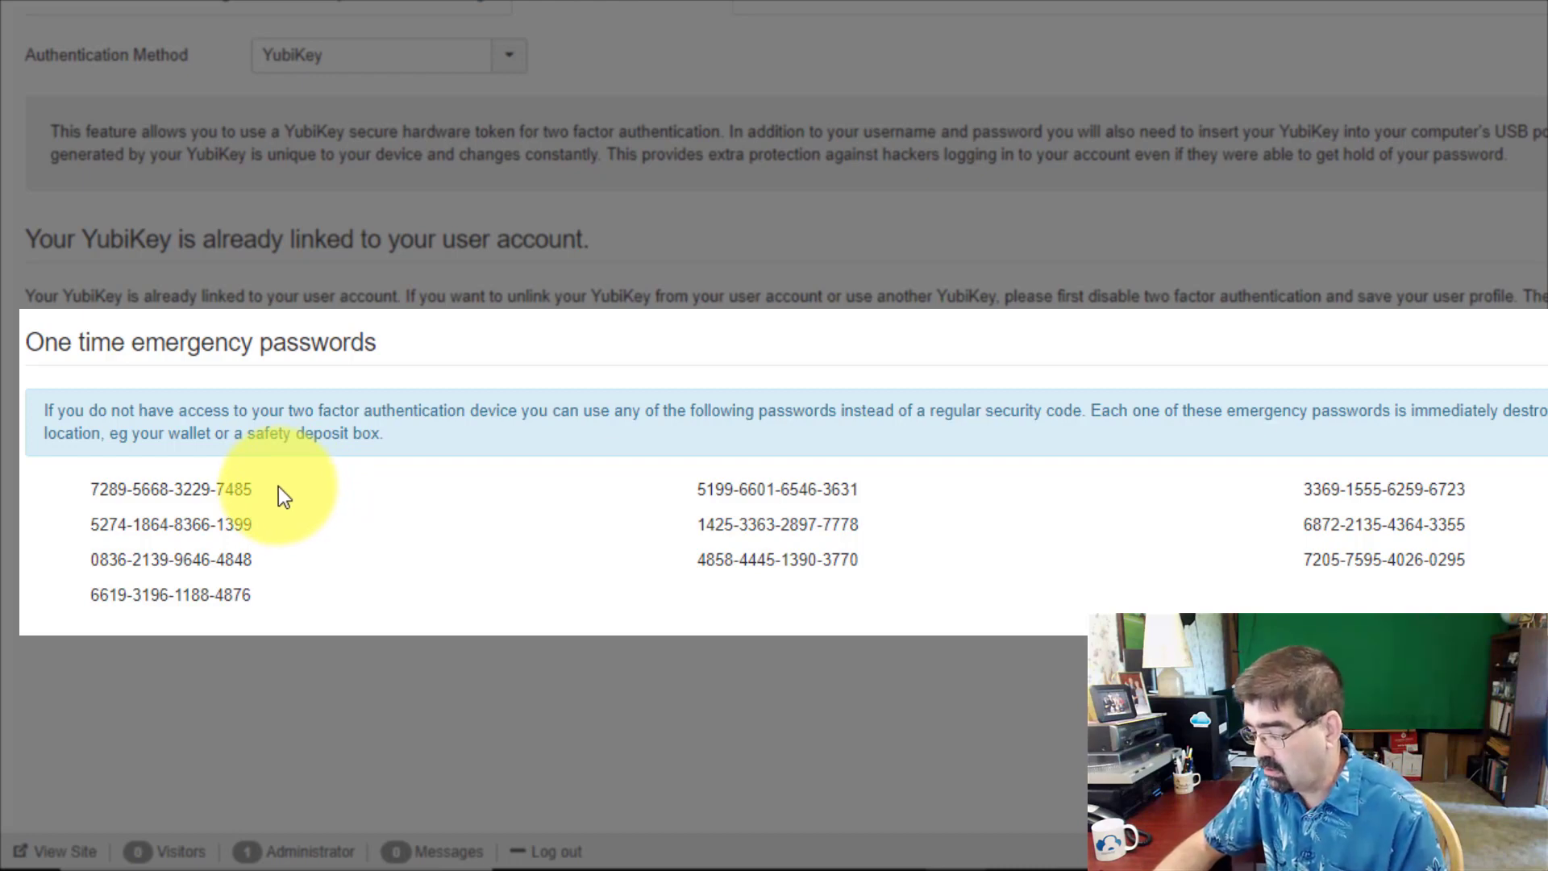
# - Copy the first emergency password, then save and close the Super User profile
pyautogui.moveTo(270, 488); pyautogui.dragTo(89, 489)
pyautogui.rightClick(90, 488)
pyautogui.click(167, 500)
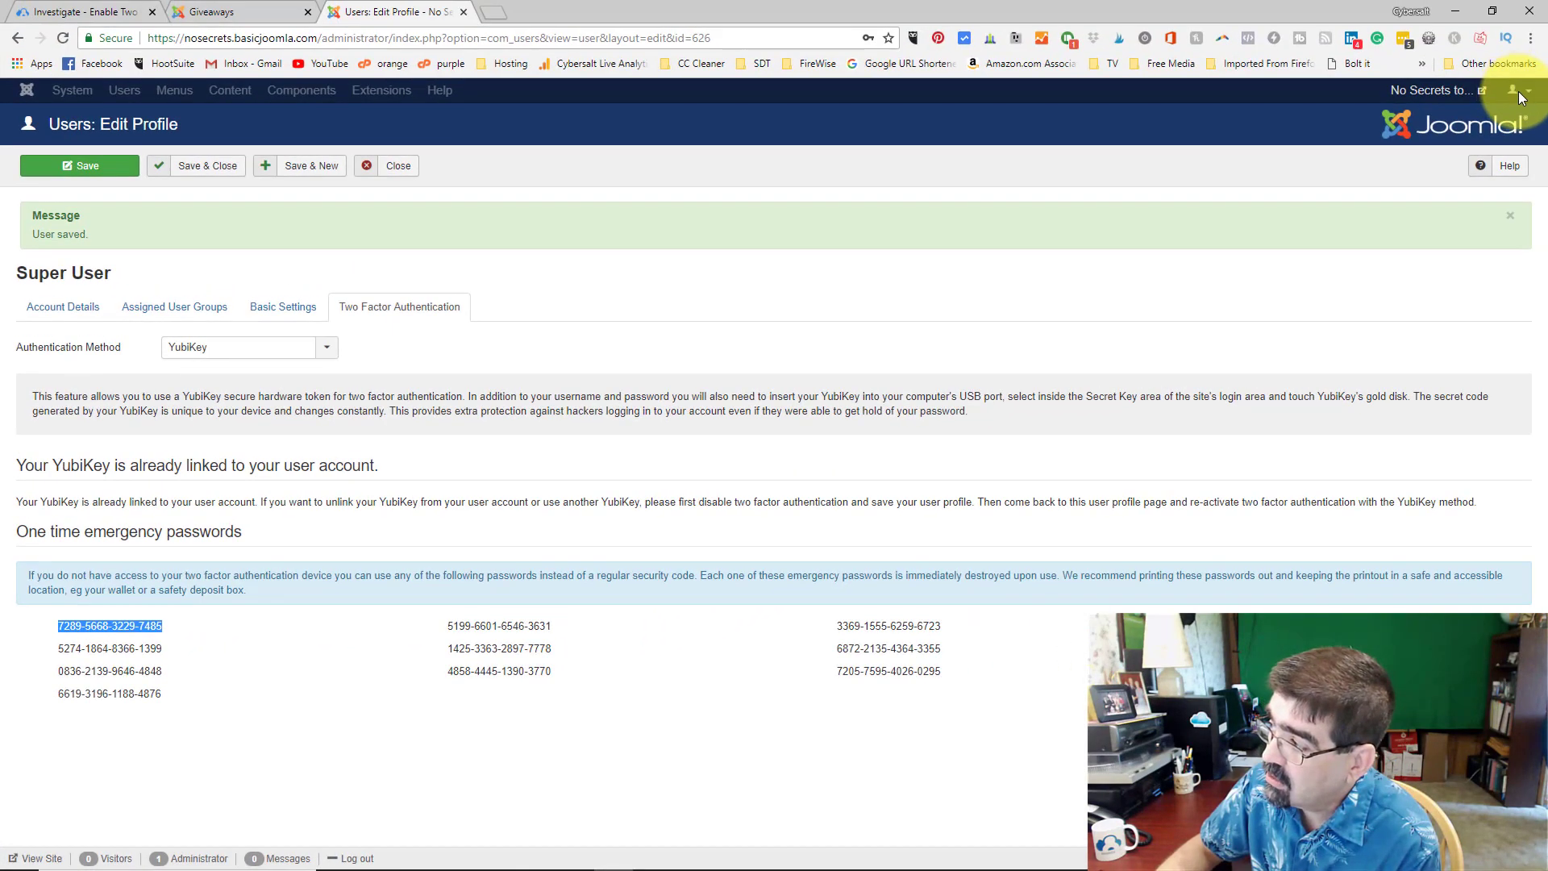
pyautogui.click(1544, 56)
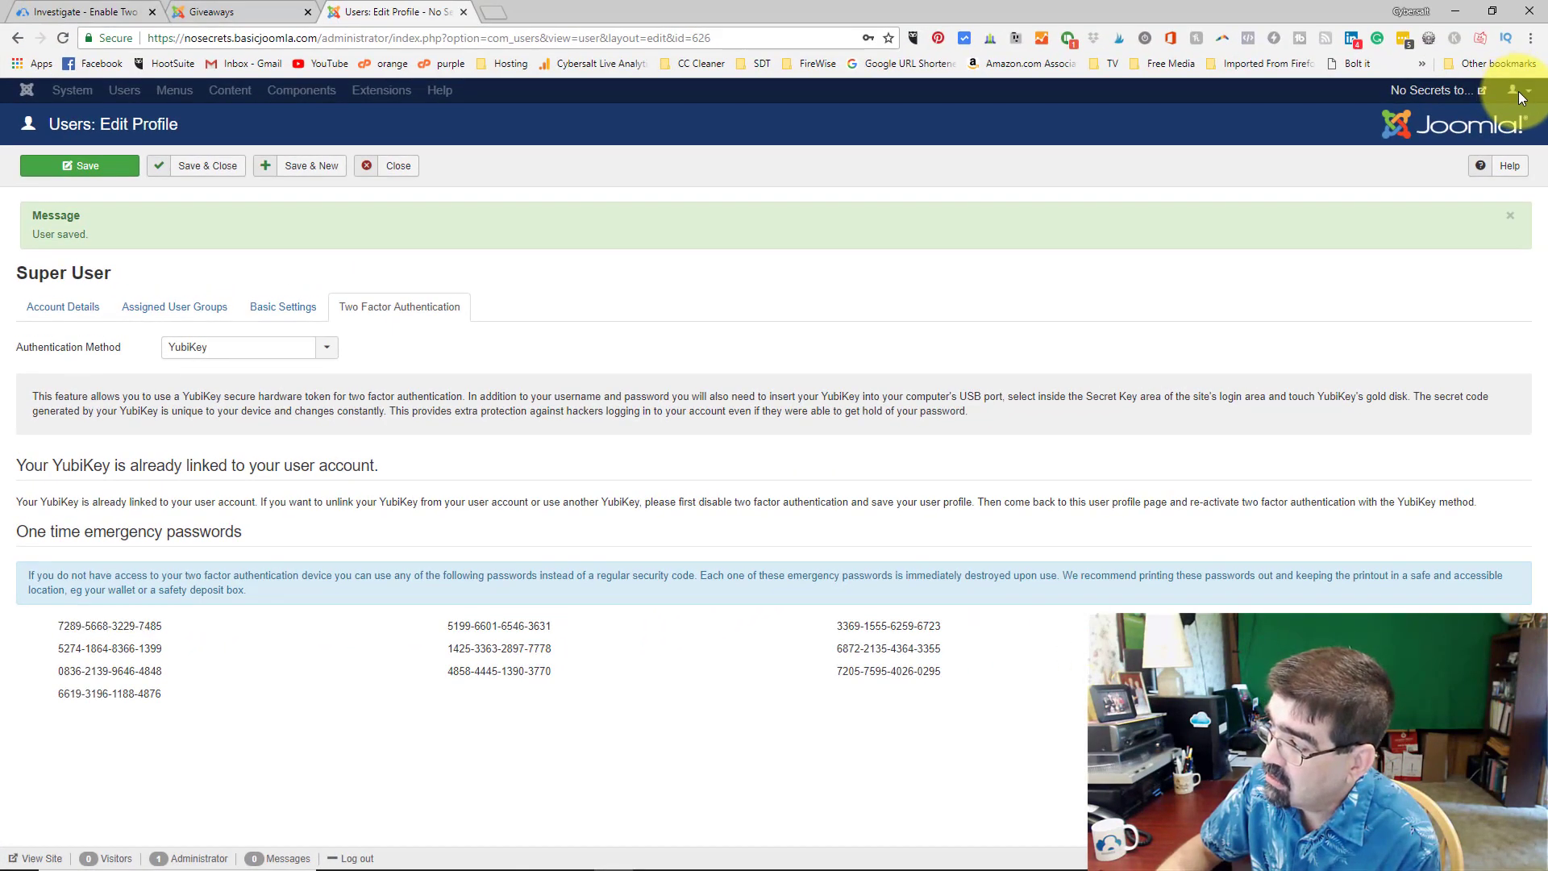
pyautogui.click(207, 171)
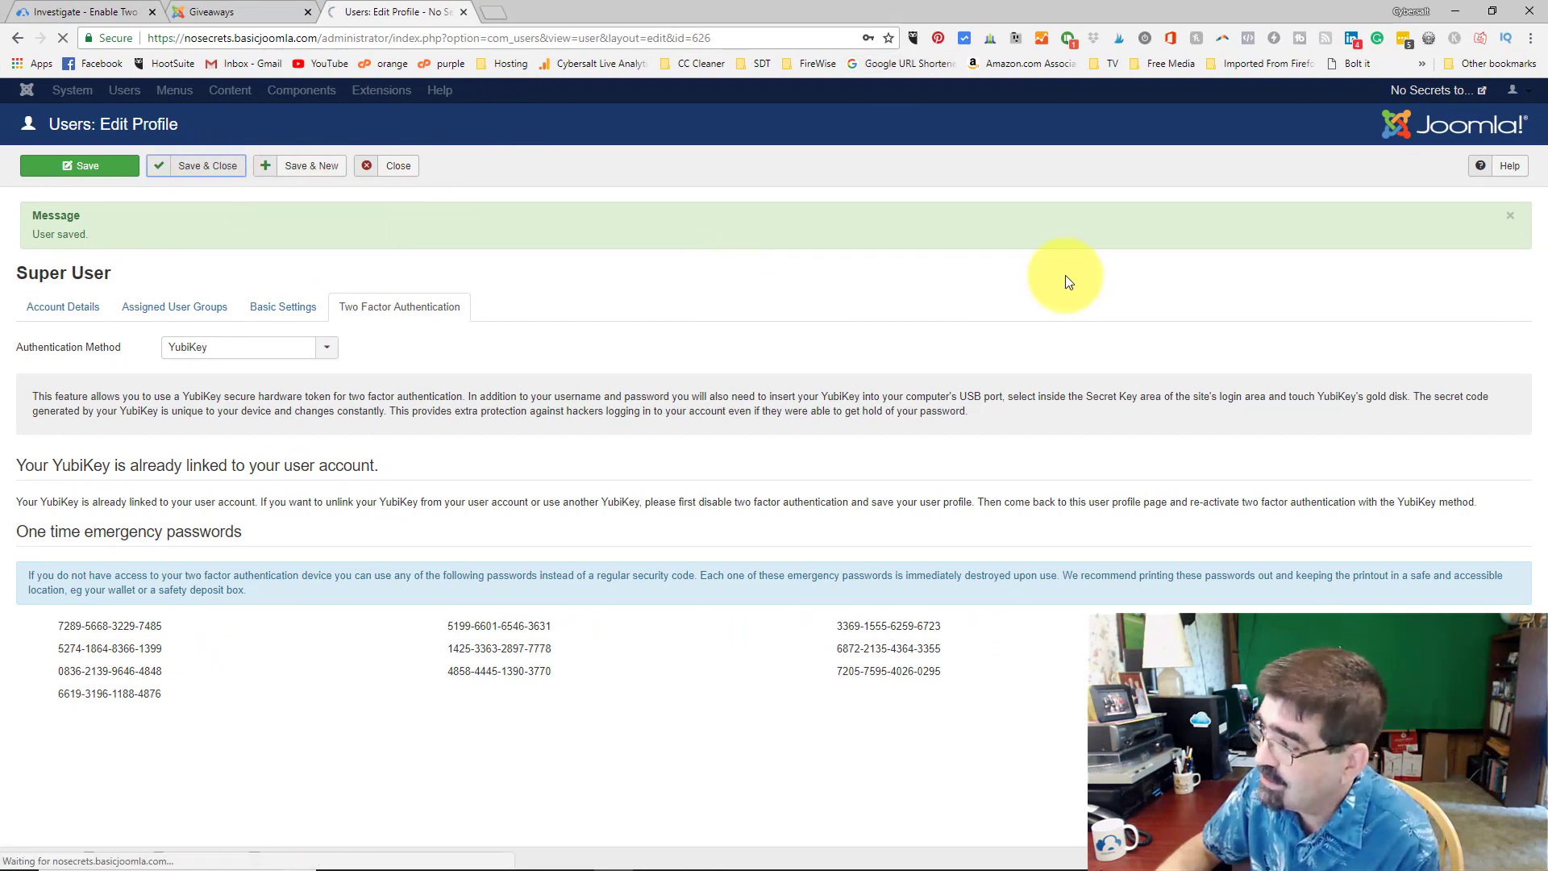
# - Log out, then sign back in with the pasted emergency password as the Secret Key
pyautogui.click(1523, 96)
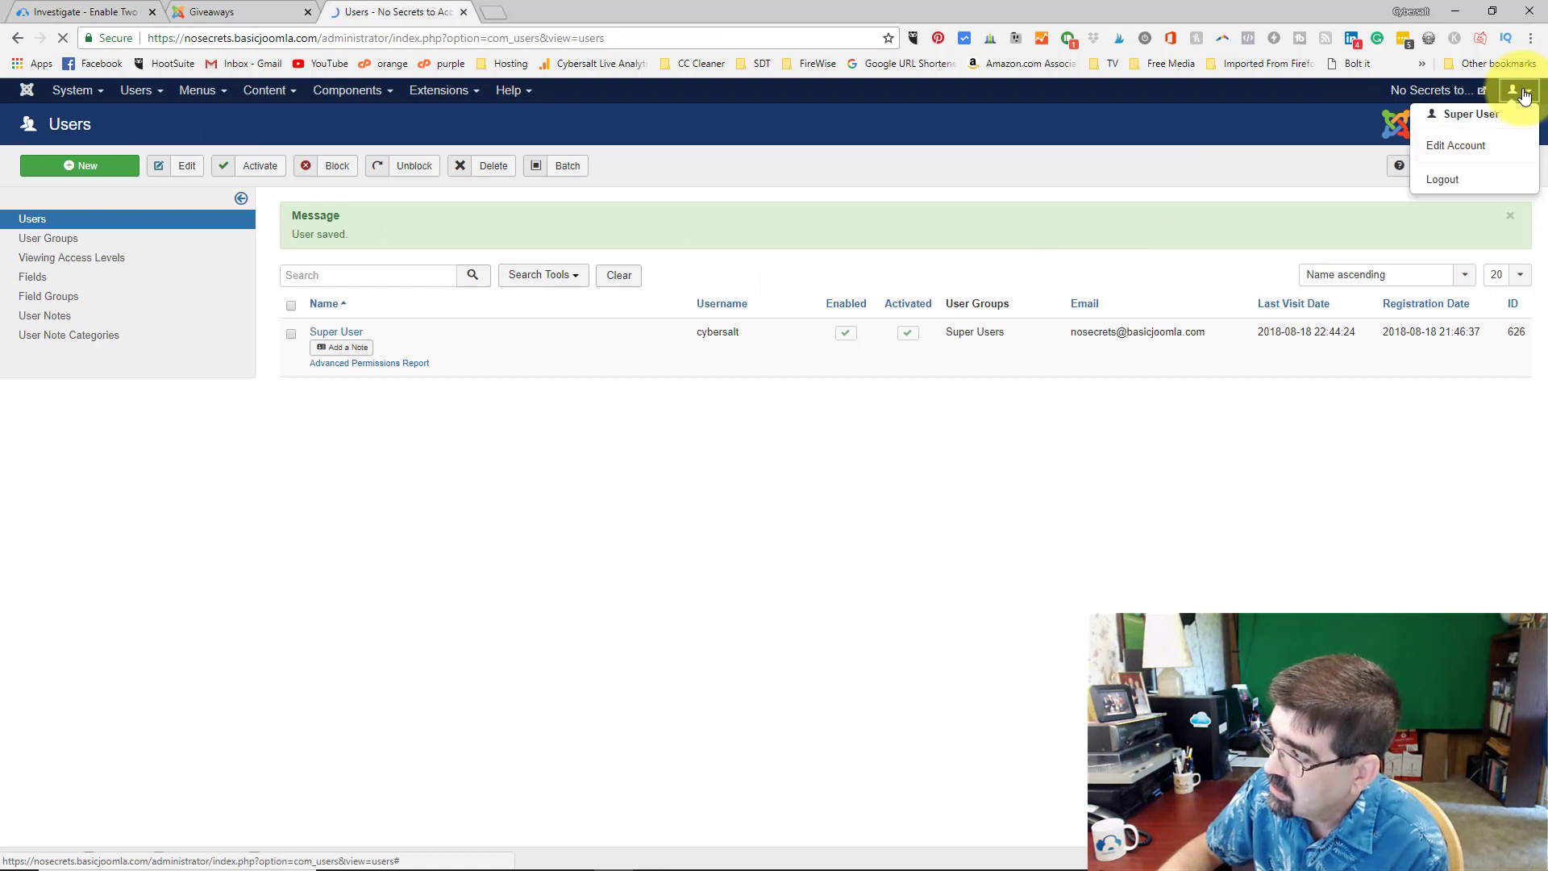
pyautogui.click(1453, 179)
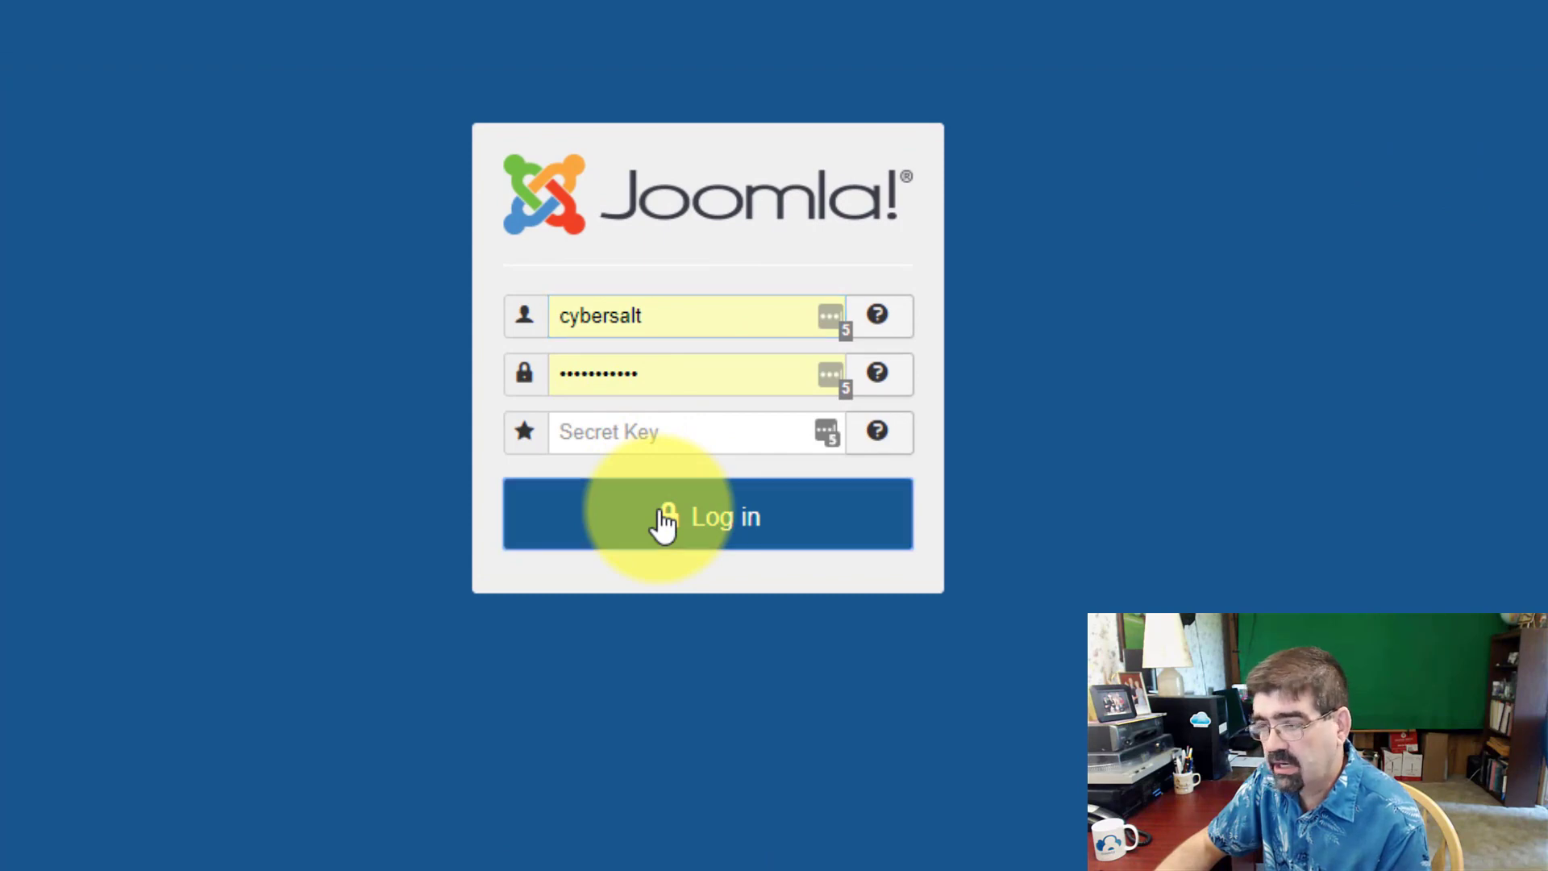
pyautogui.click(662, 524)
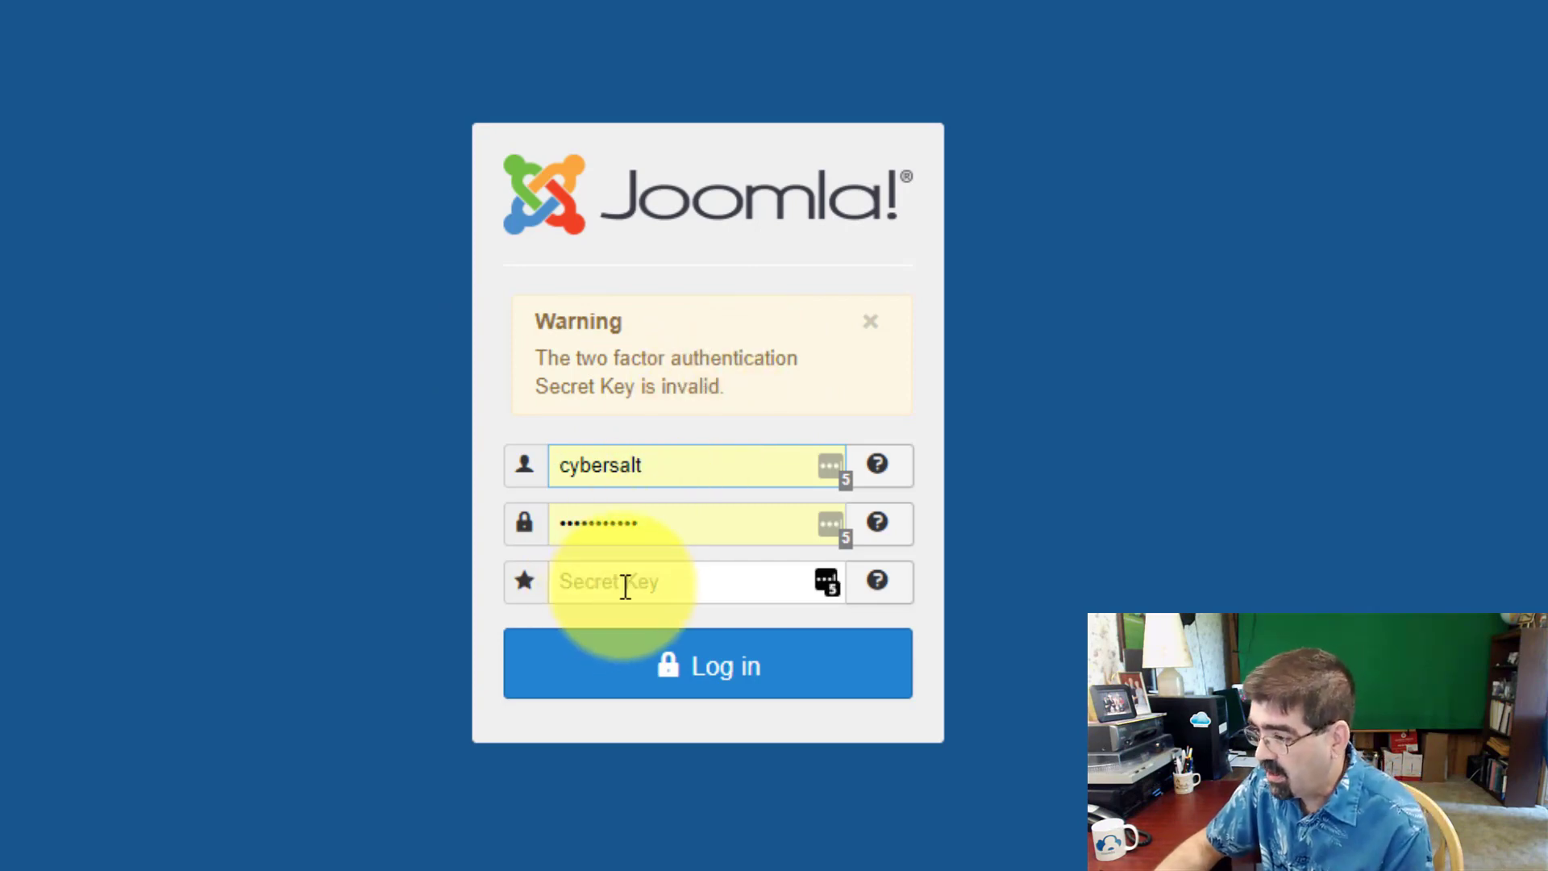
pyautogui.rightClick(625, 584)
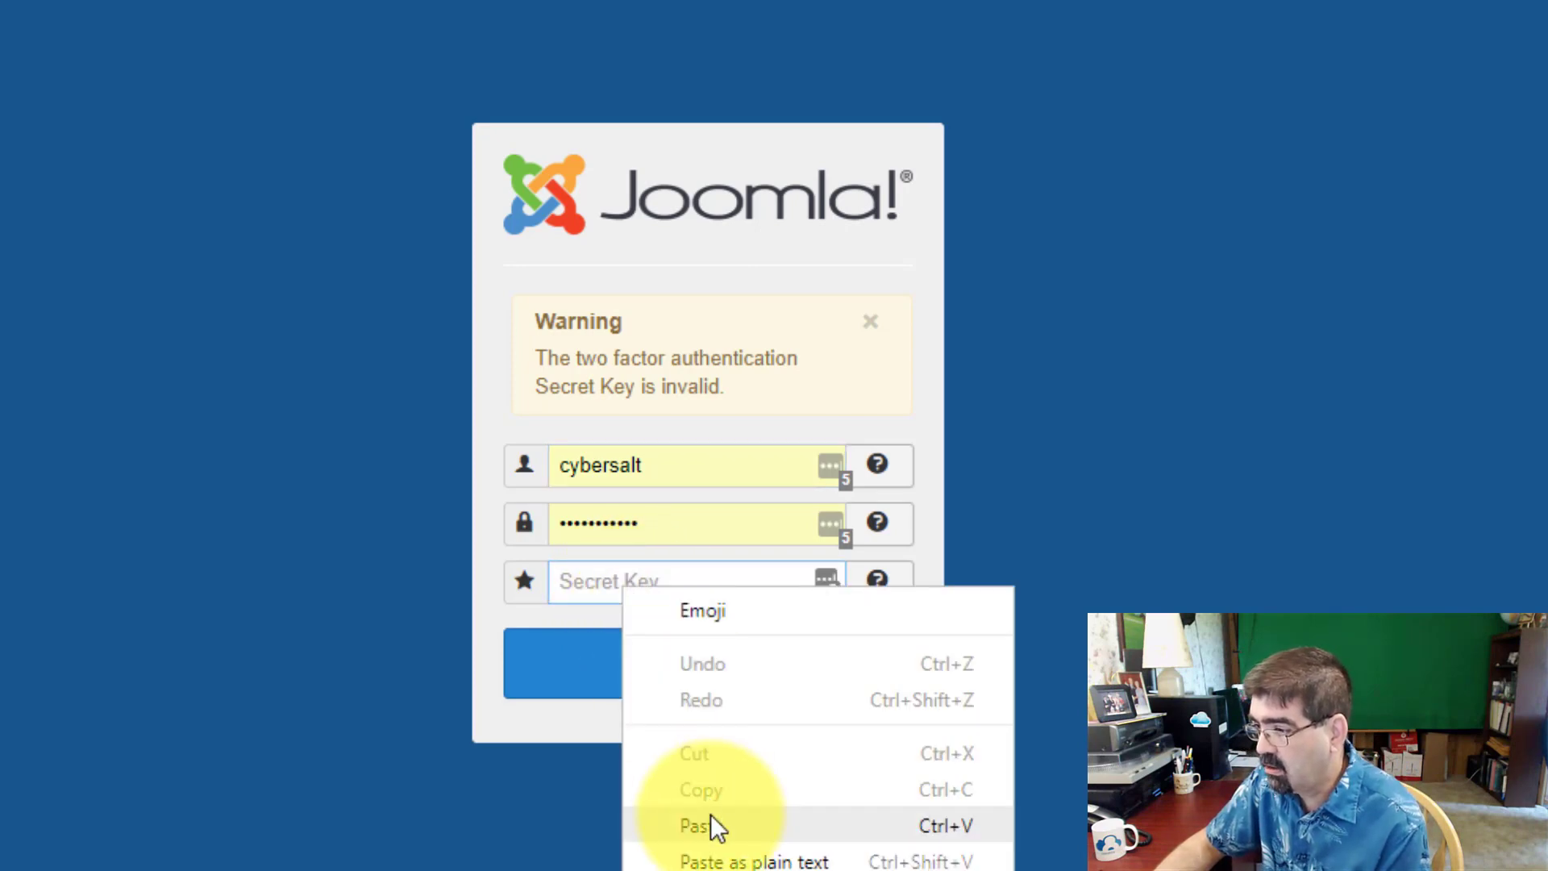
pyautogui.click(695, 826)
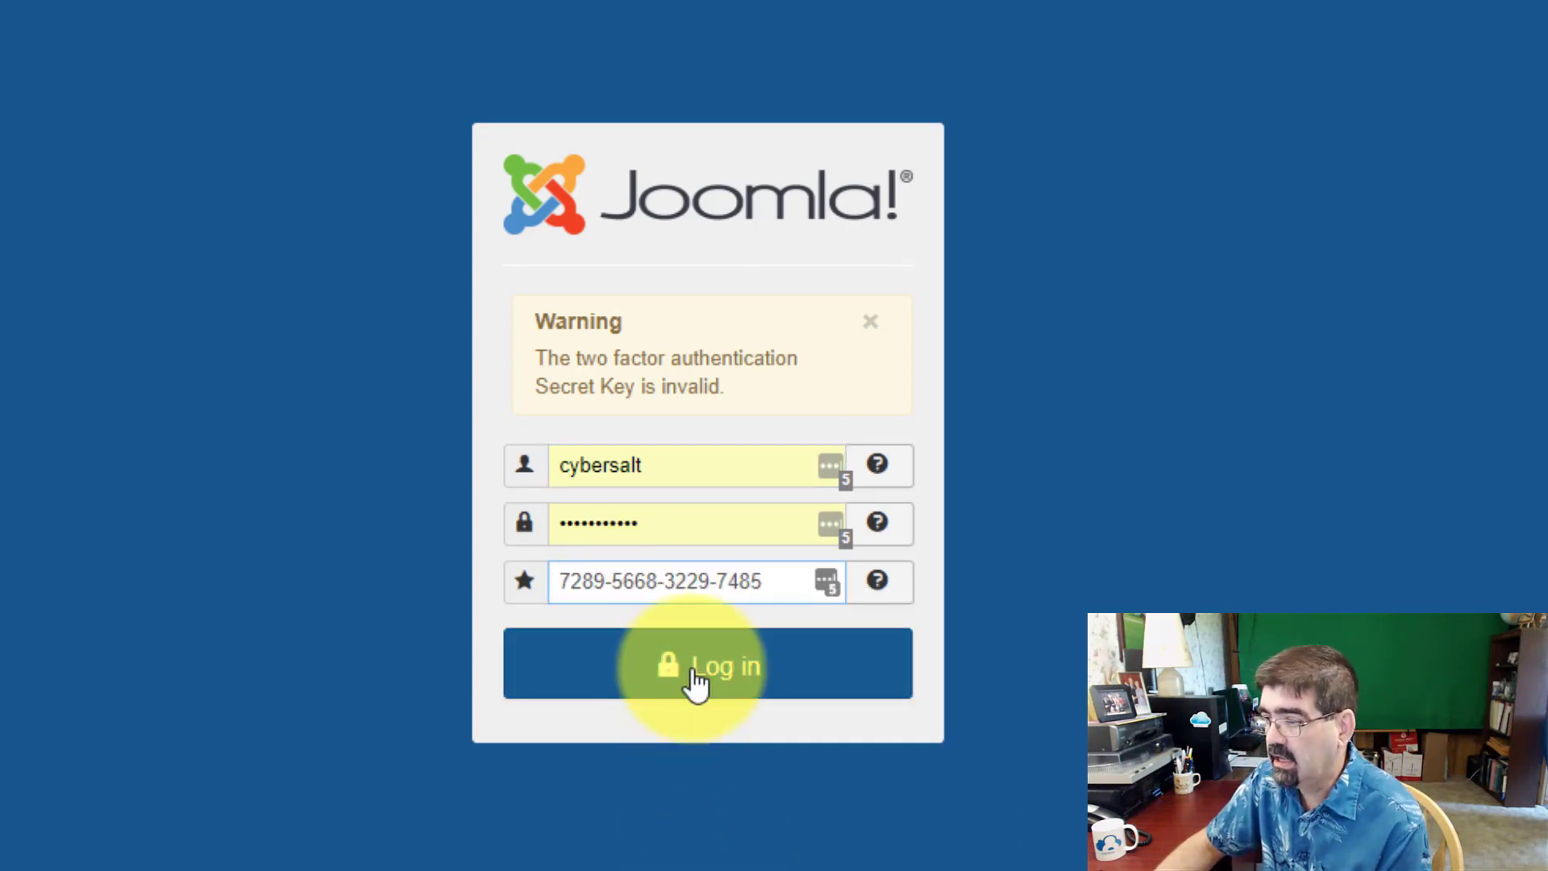
pyautogui.click(694, 681)
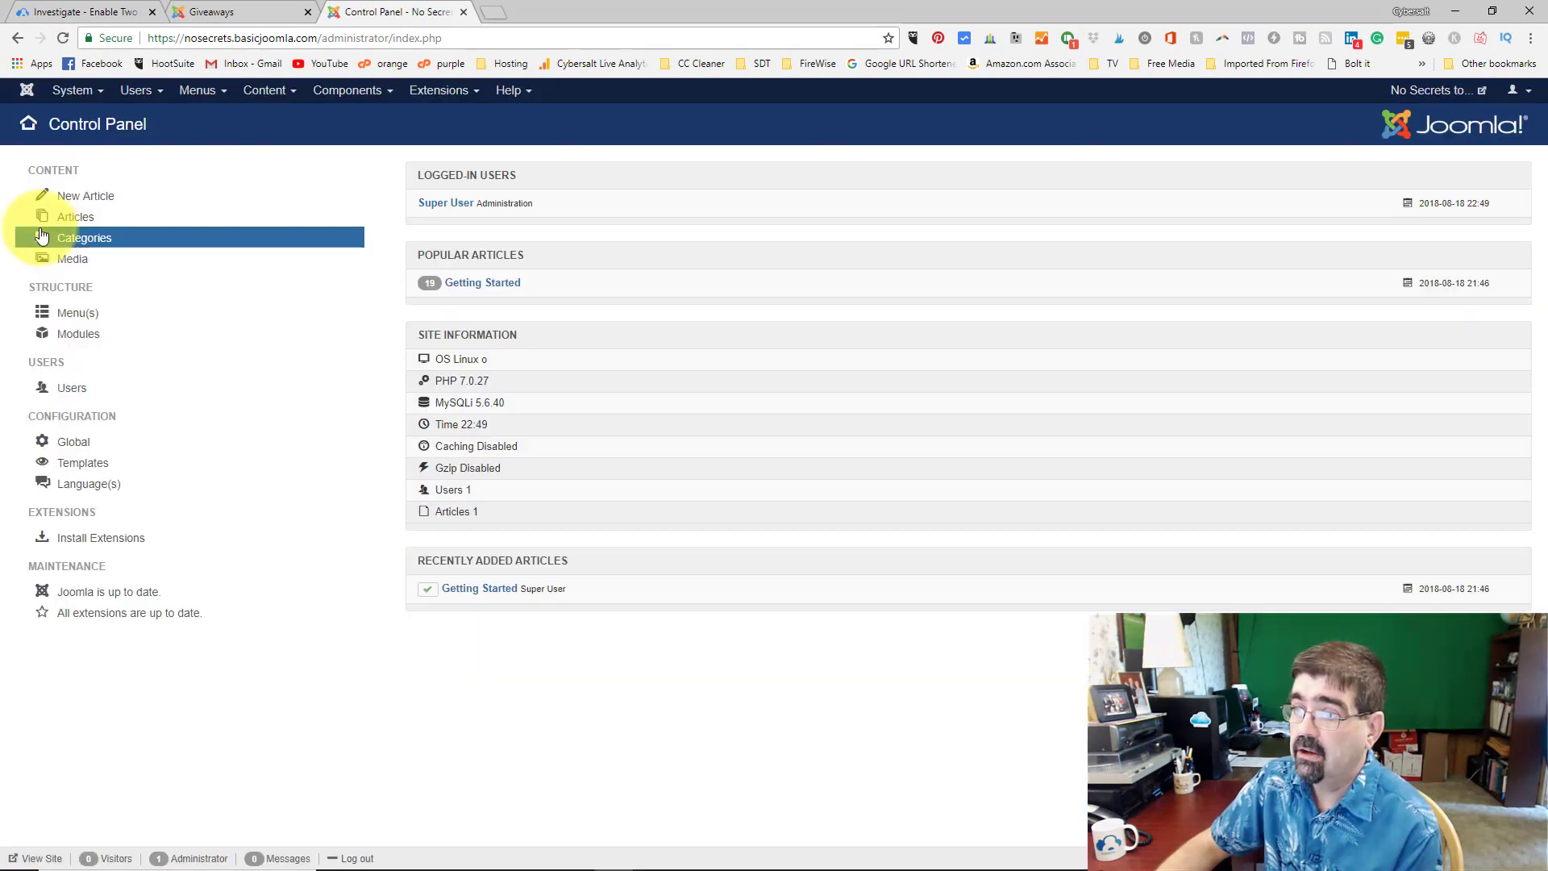
# - Confirm the Super User's Two Factor Authentication tab lists nine emergency passwords, then close the profile
pyautogui.click(136, 91)
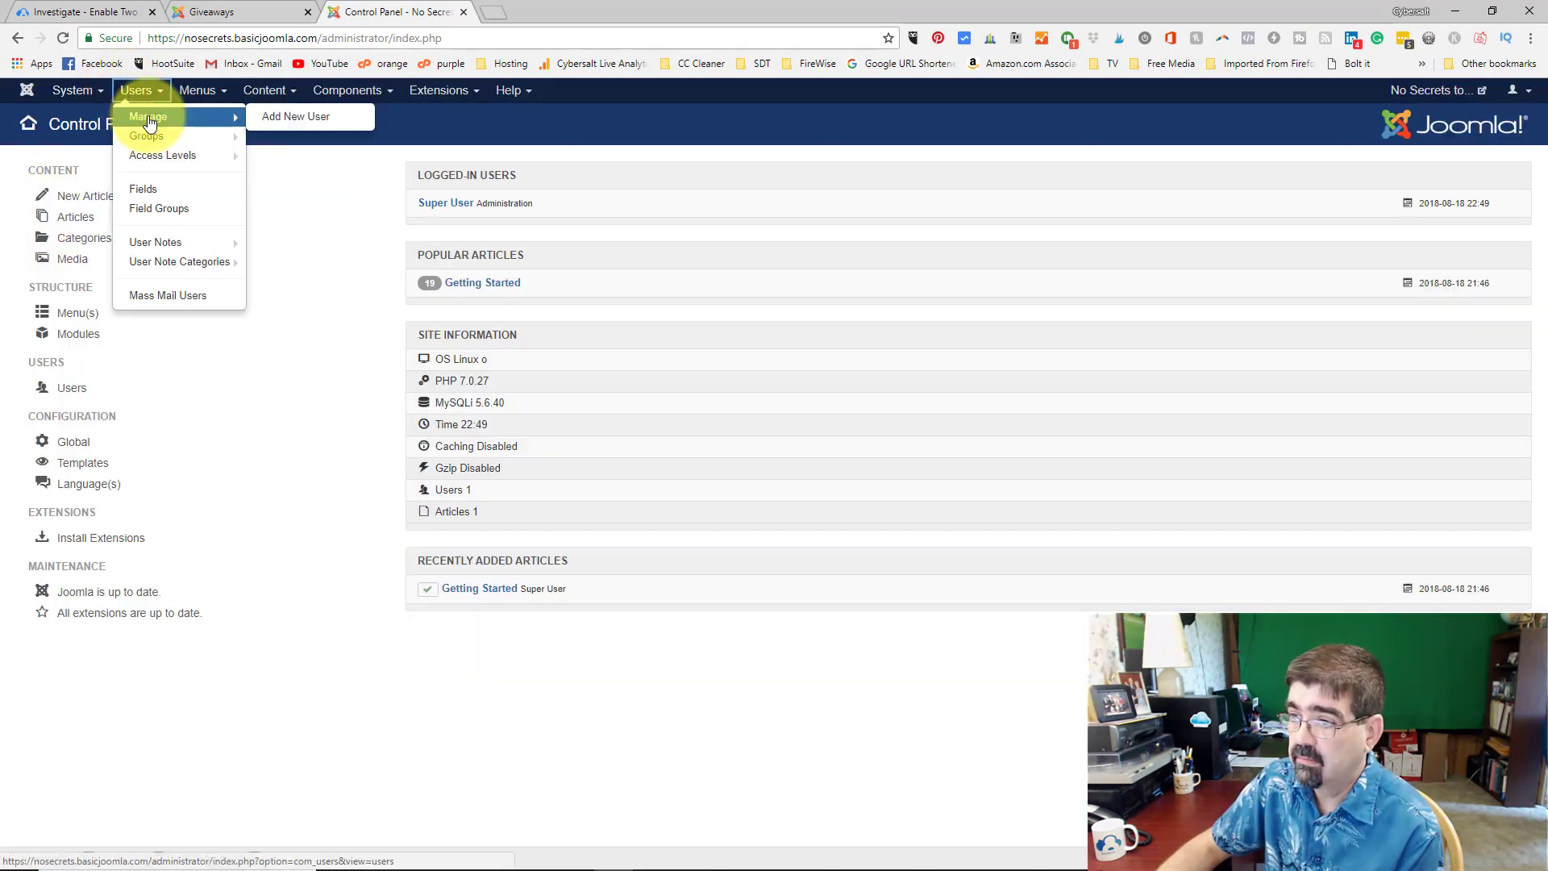
pyautogui.click(149, 121)
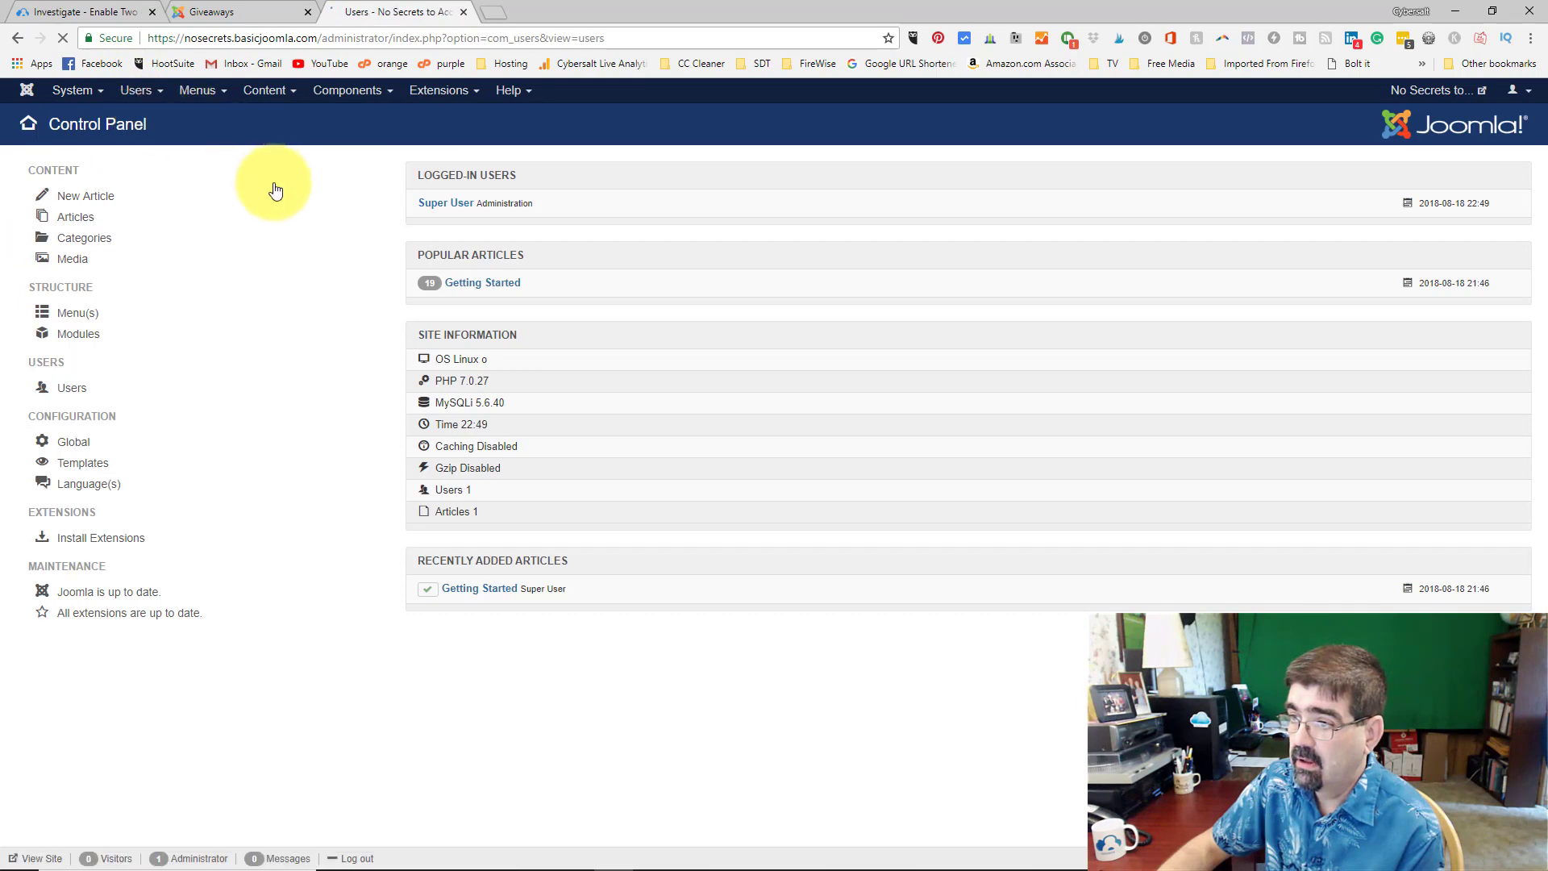
pyautogui.click(349, 277)
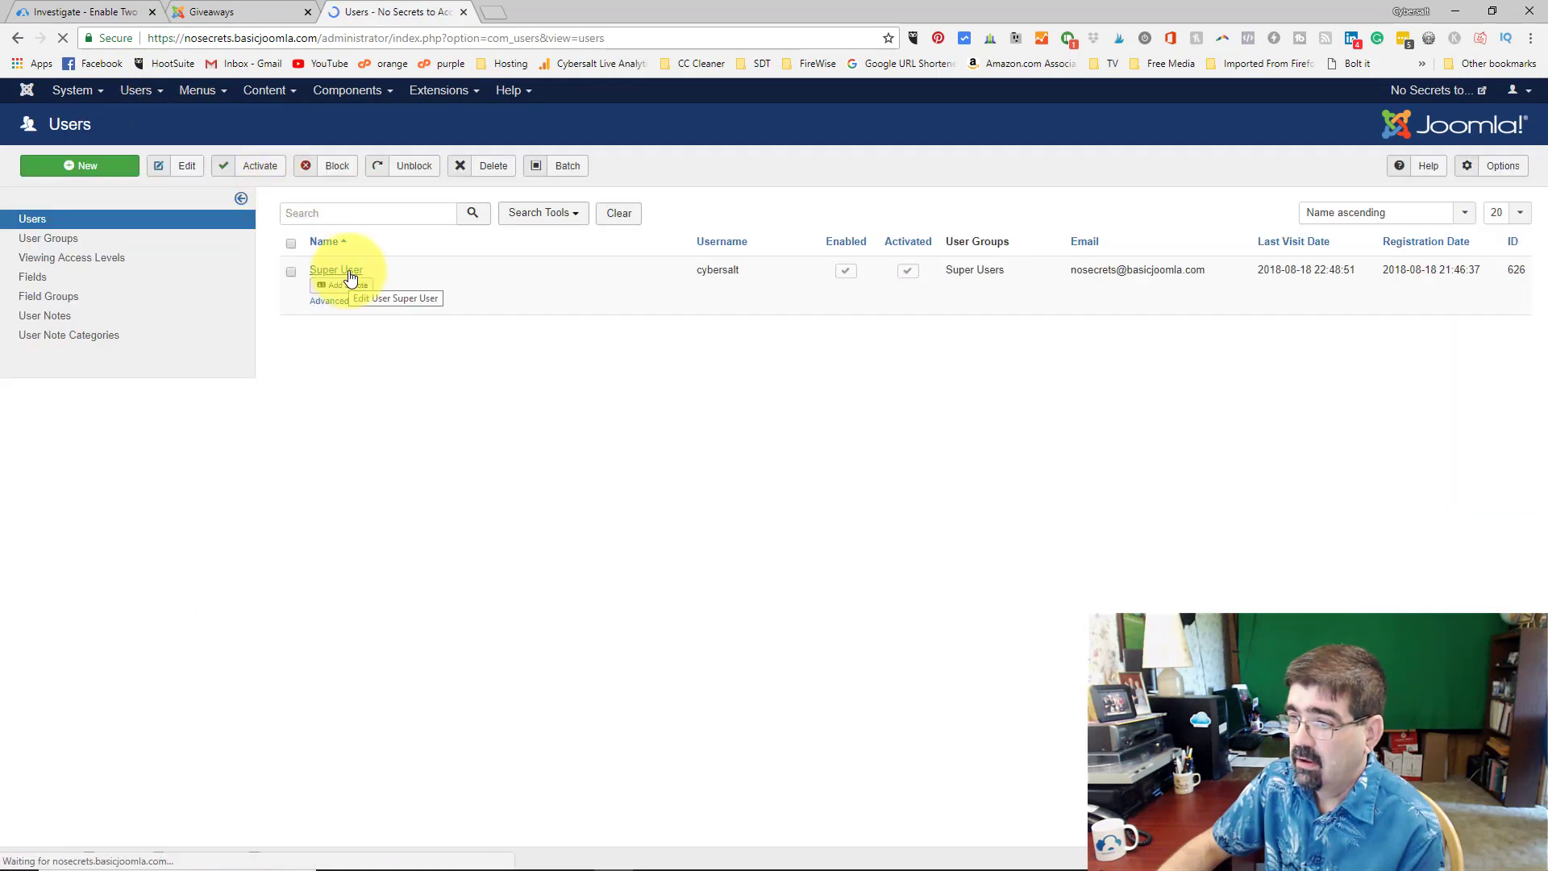
pyautogui.click(361, 259)
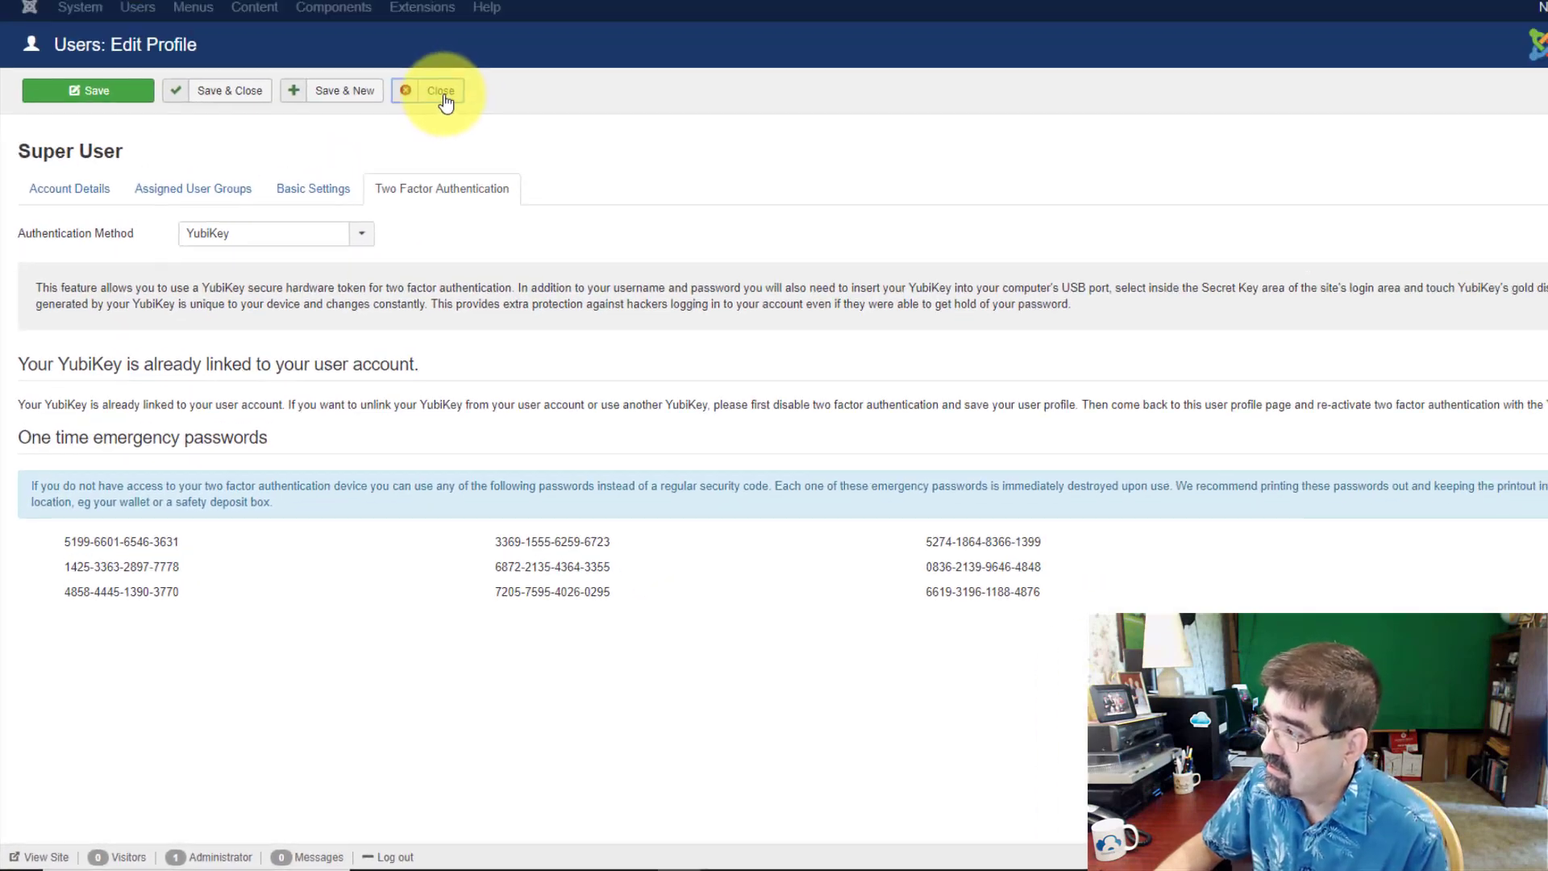
pyautogui.click(443, 97)
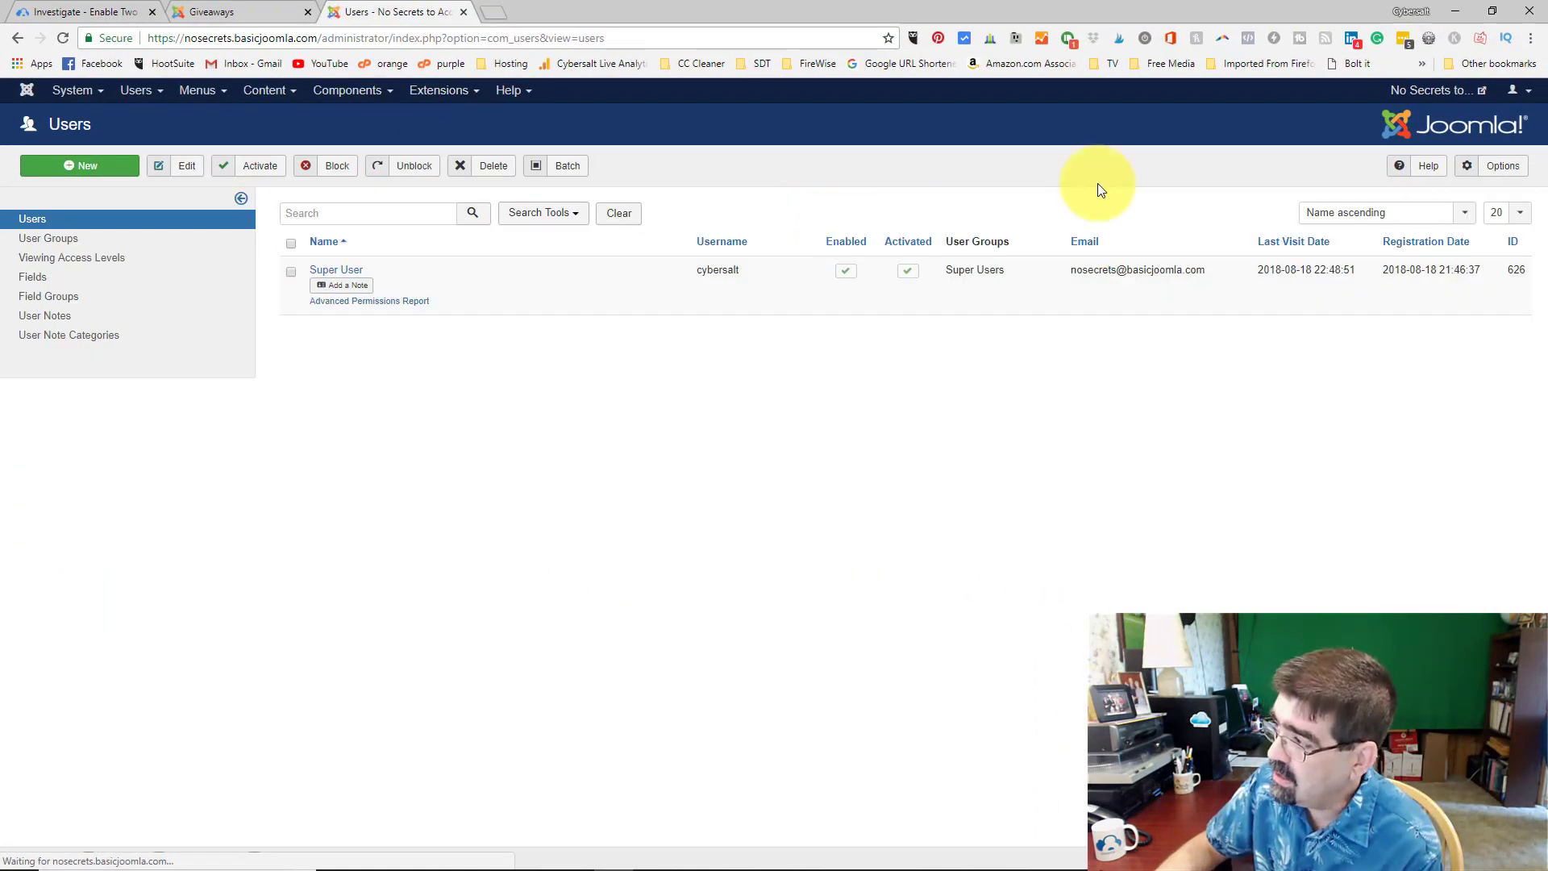
# - Log out and log back in with a YubiKey one-time code as the Secret Key
pyautogui.click(1526, 94)
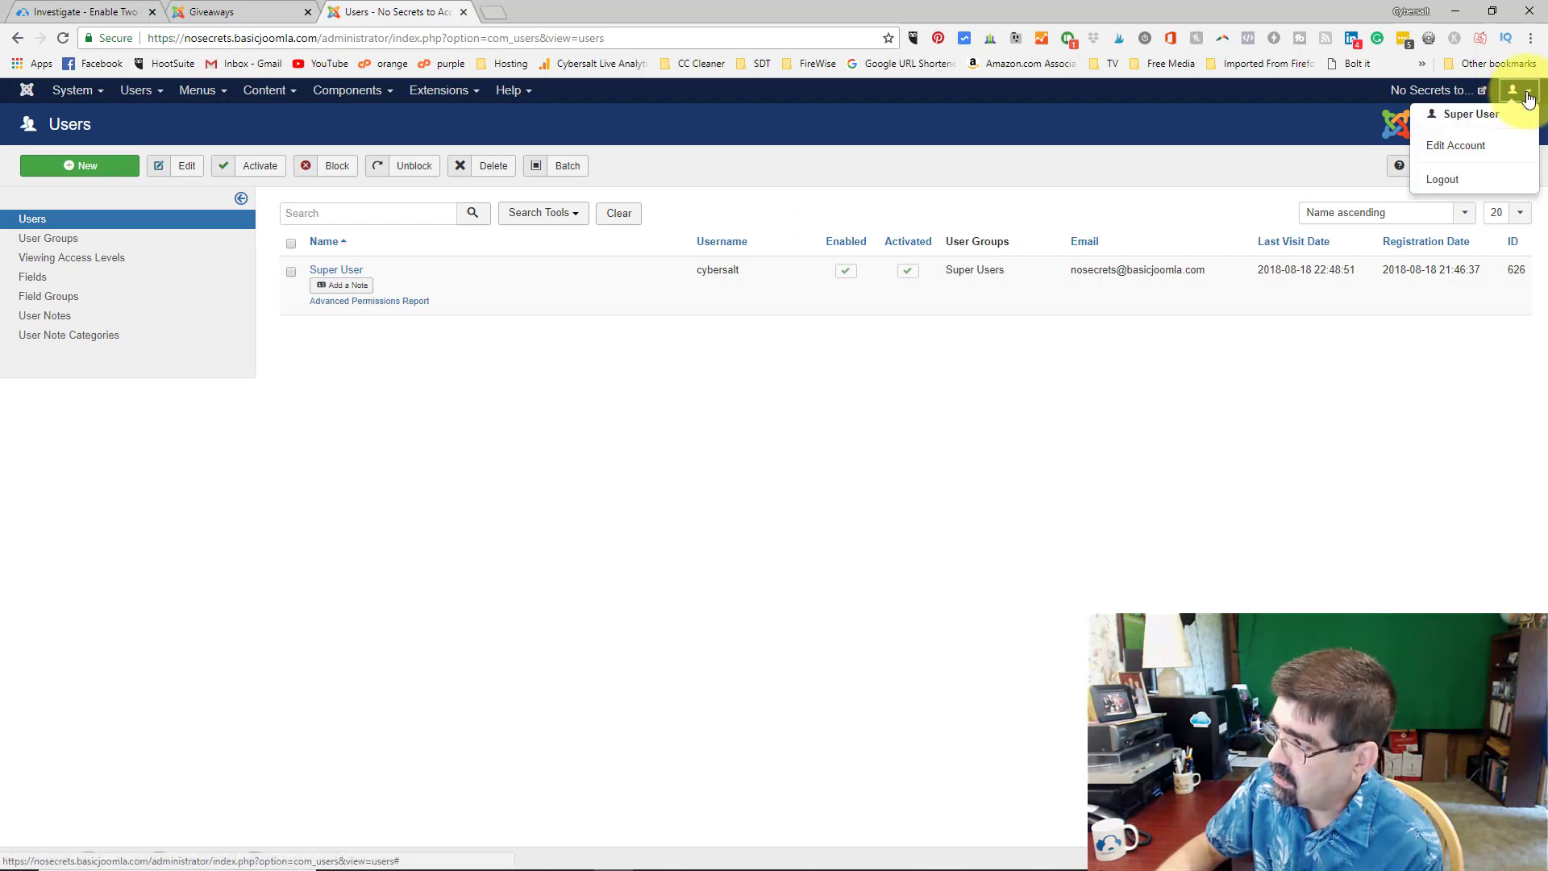
pyautogui.click(1448, 183)
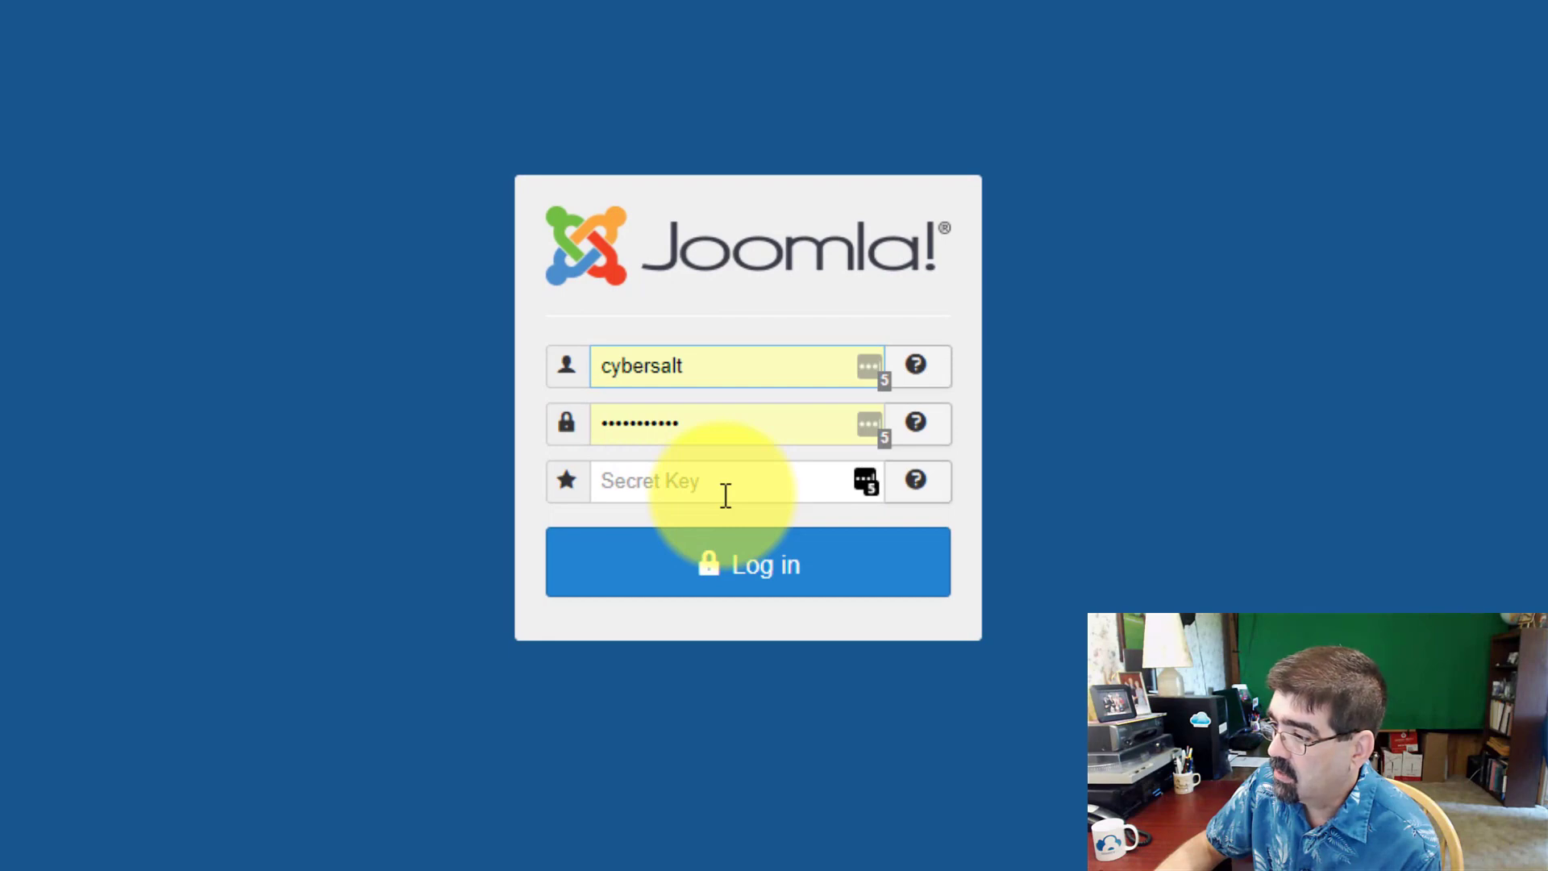
pyautogui.click(726, 495)
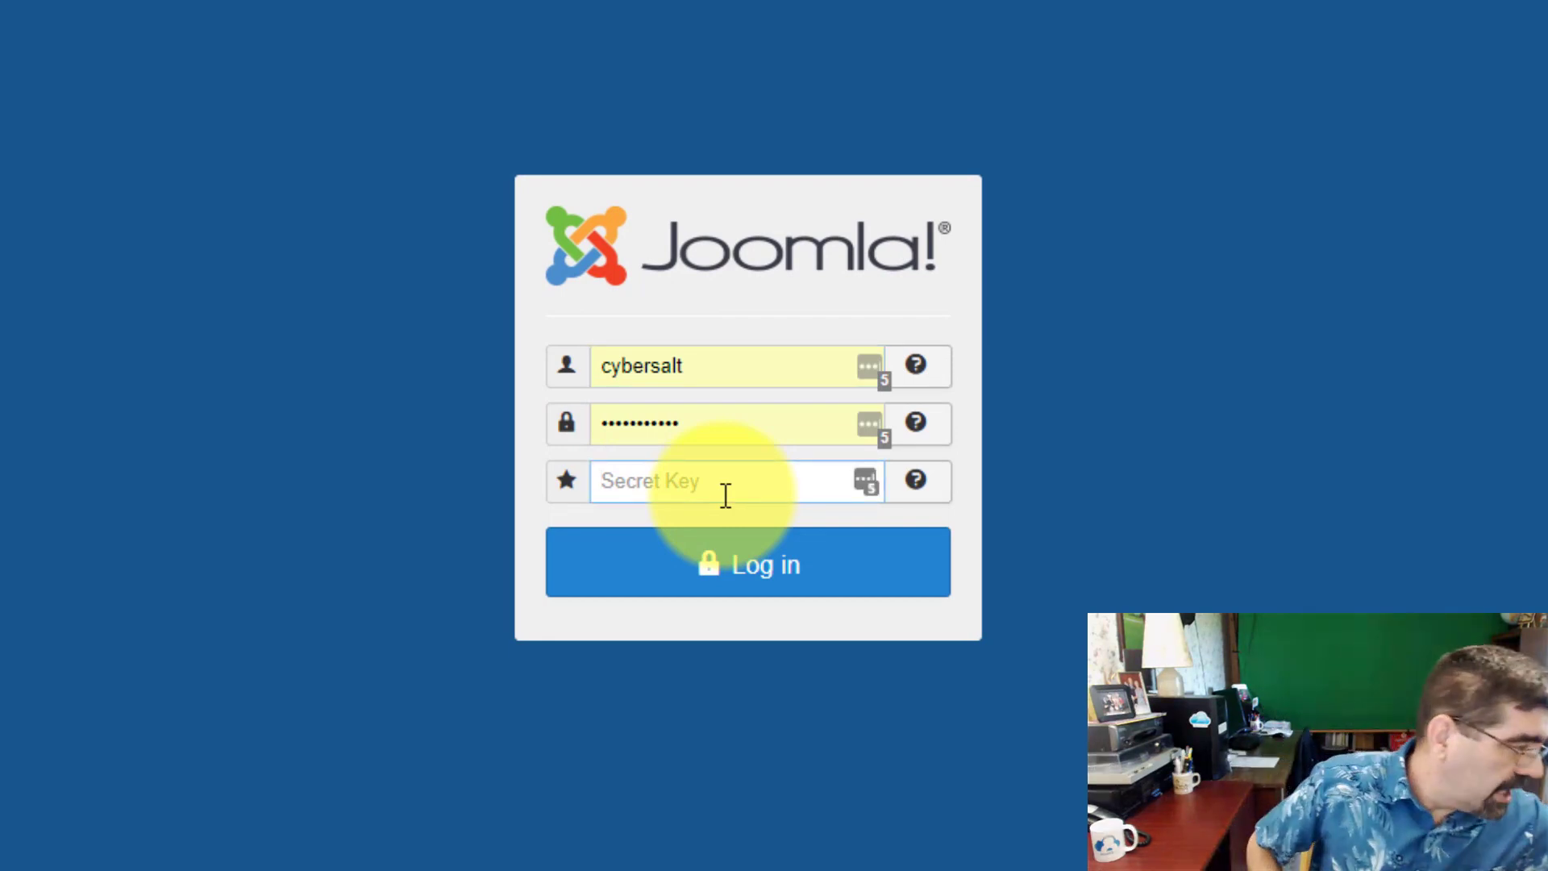
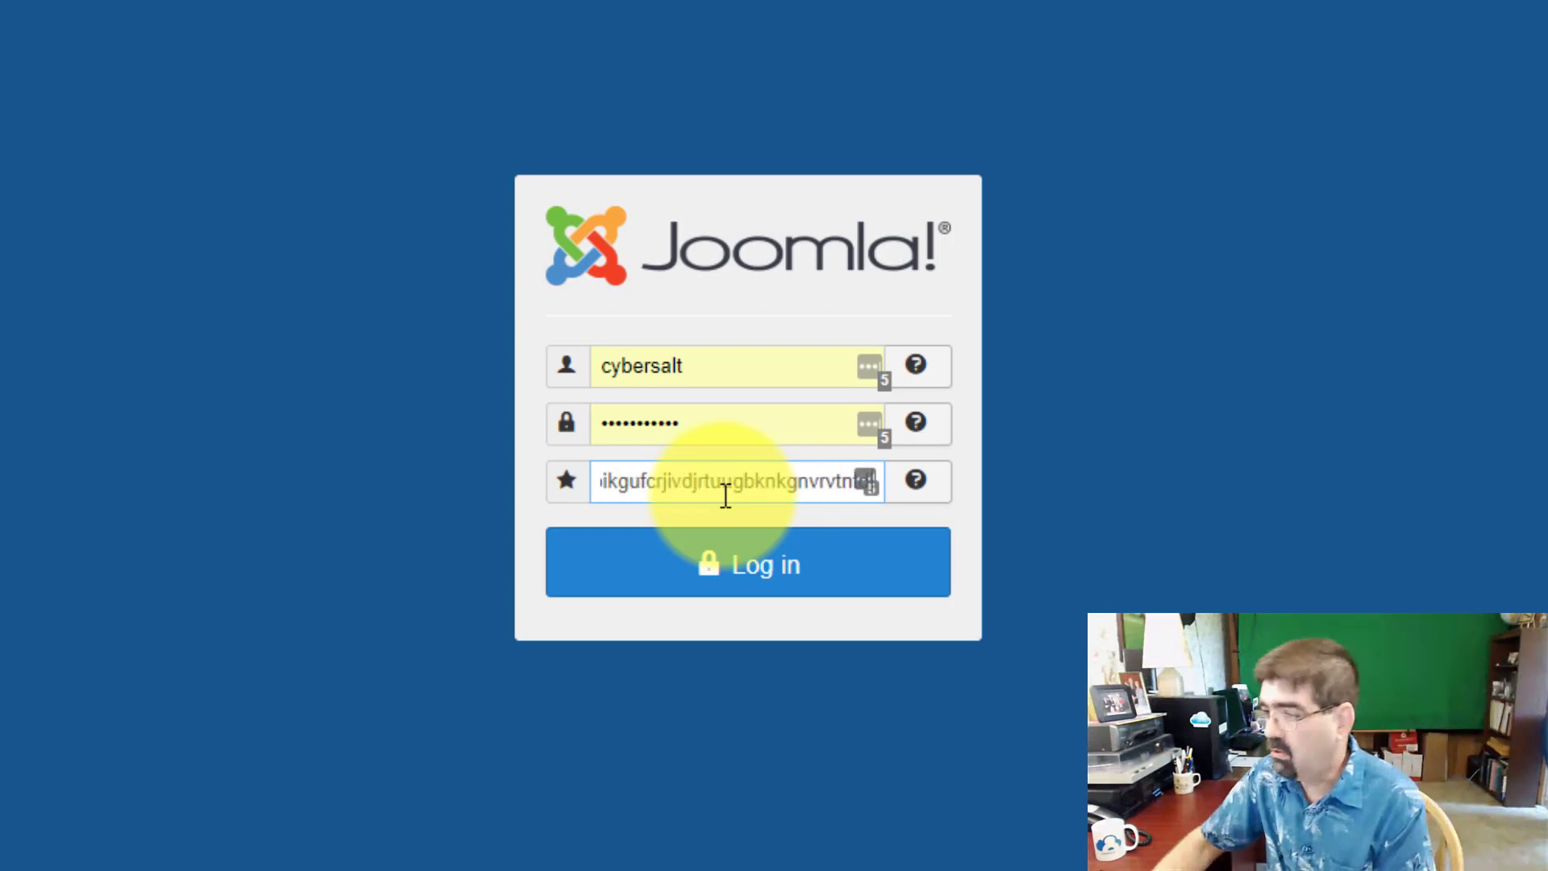
pyautogui.press('Return')
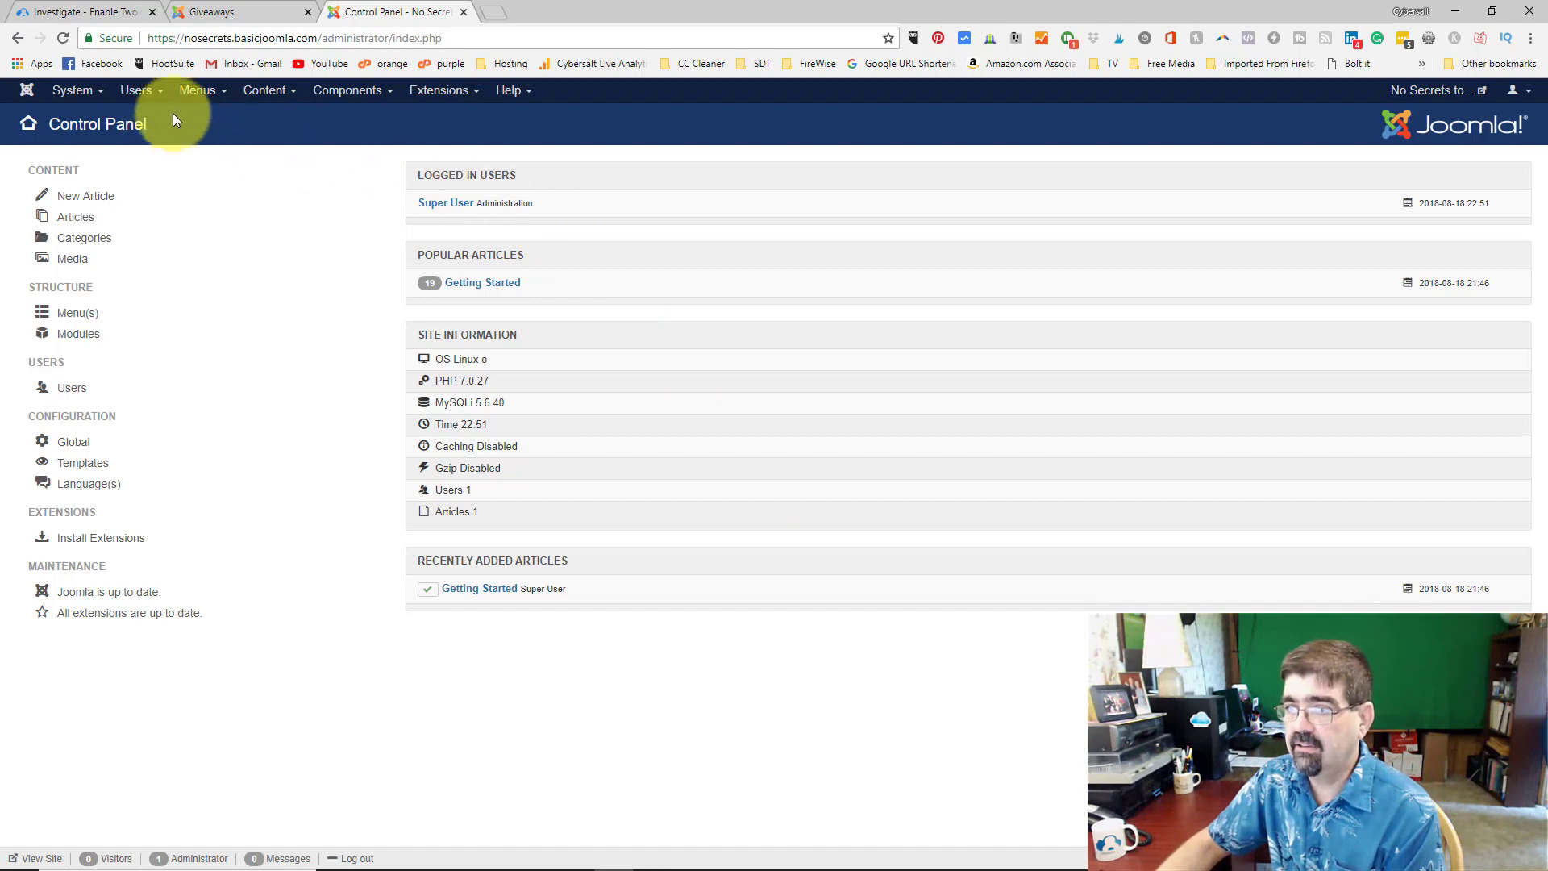
# - Open the Super User's Two Factor Authentication tab and select all nine remaining emergency passwords
pyautogui.click(139, 90)
pyautogui.click(147, 116)
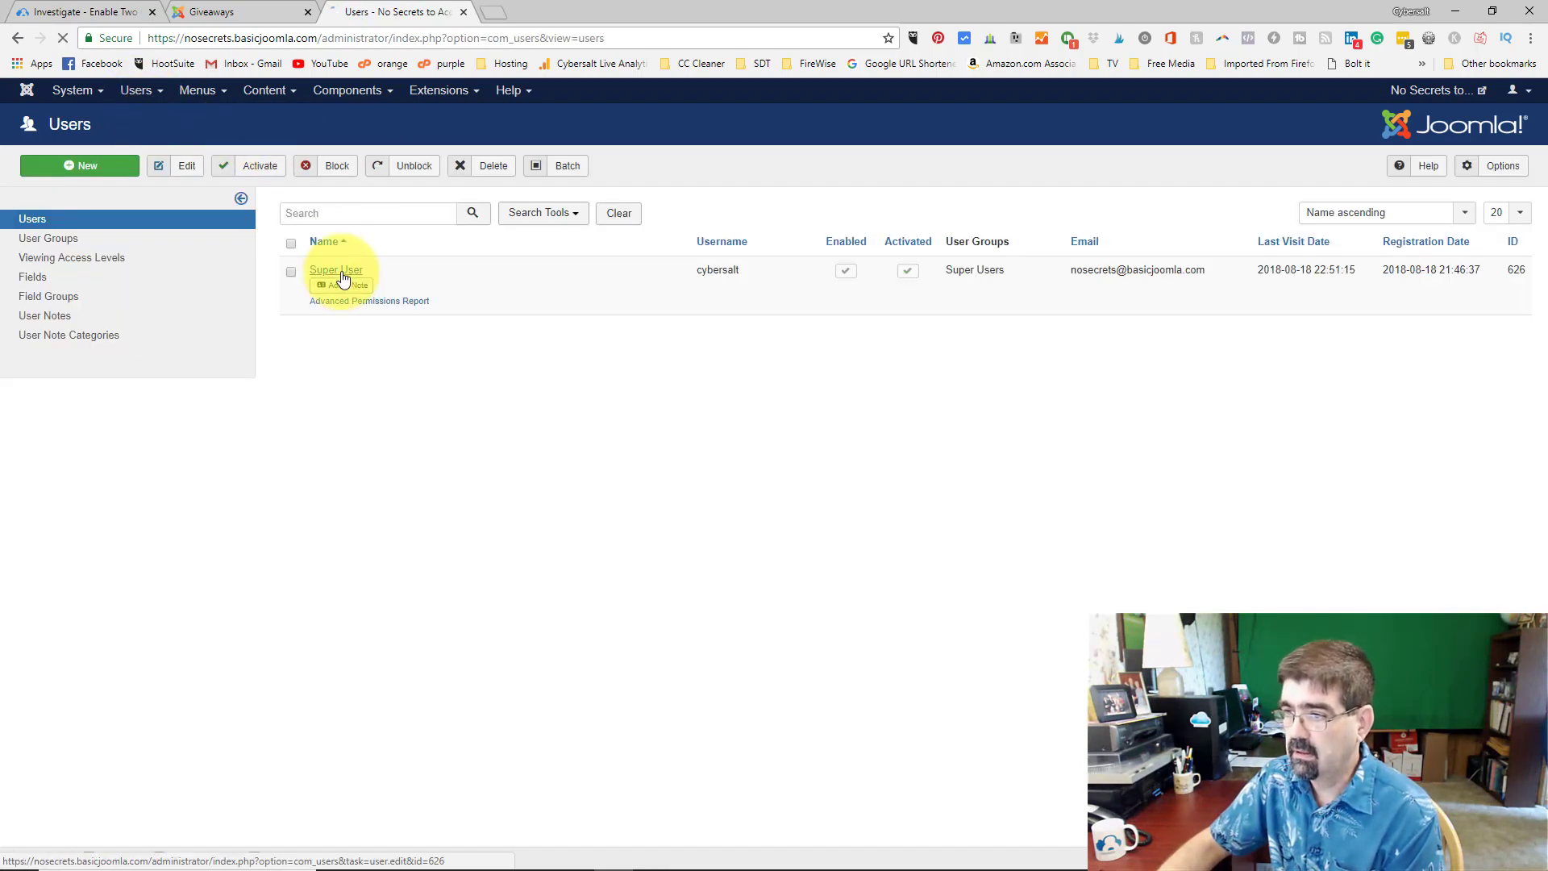
pyautogui.click(342, 274)
pyautogui.click(375, 252)
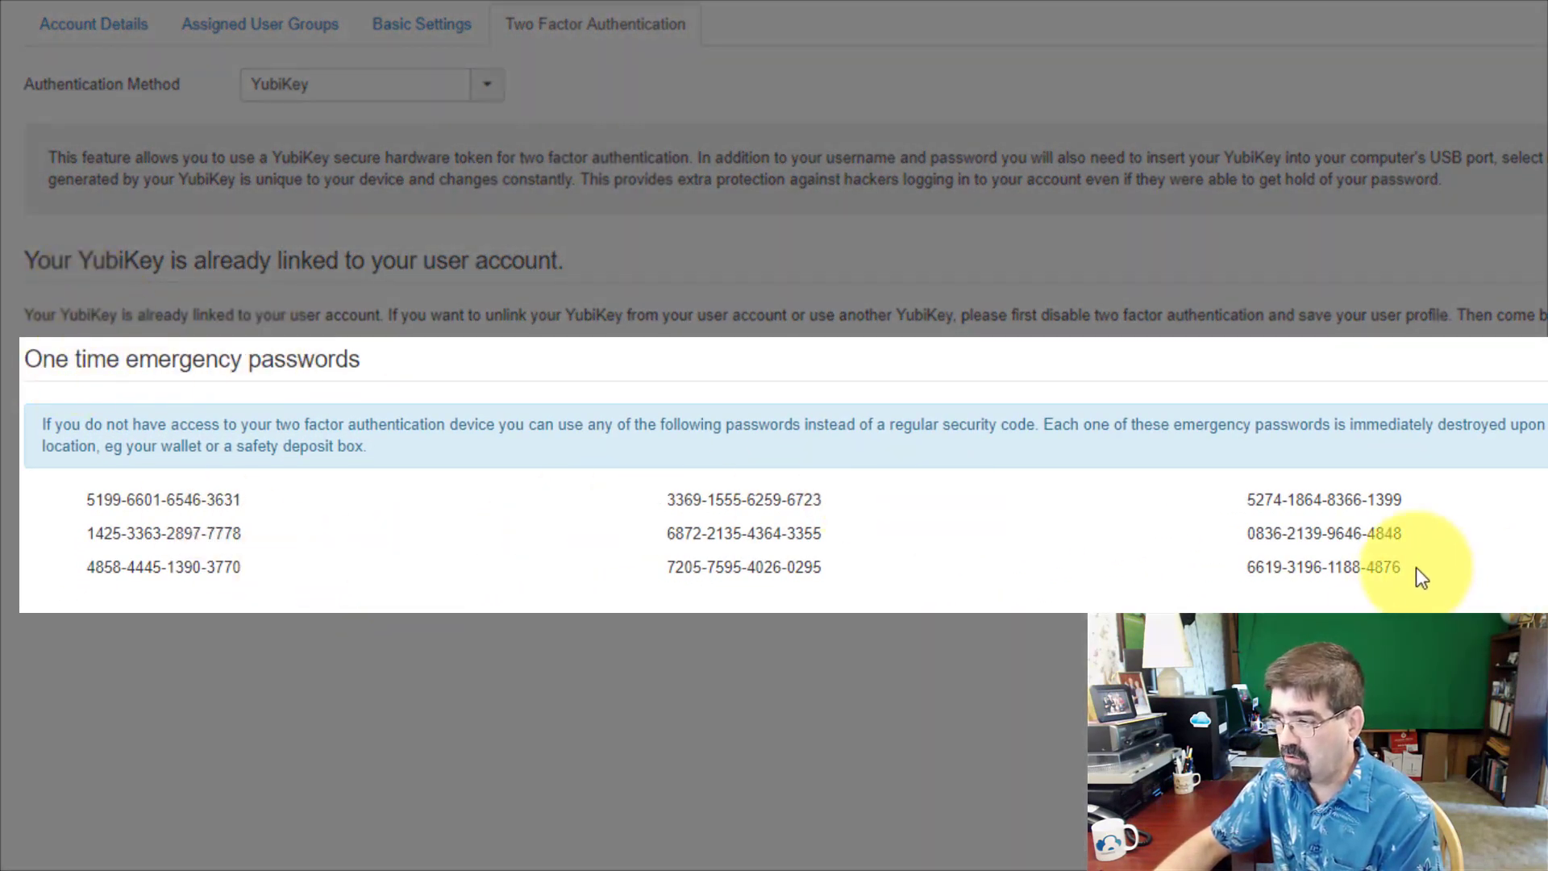
pyautogui.moveTo(1416, 567); pyautogui.dragTo(74, 494)
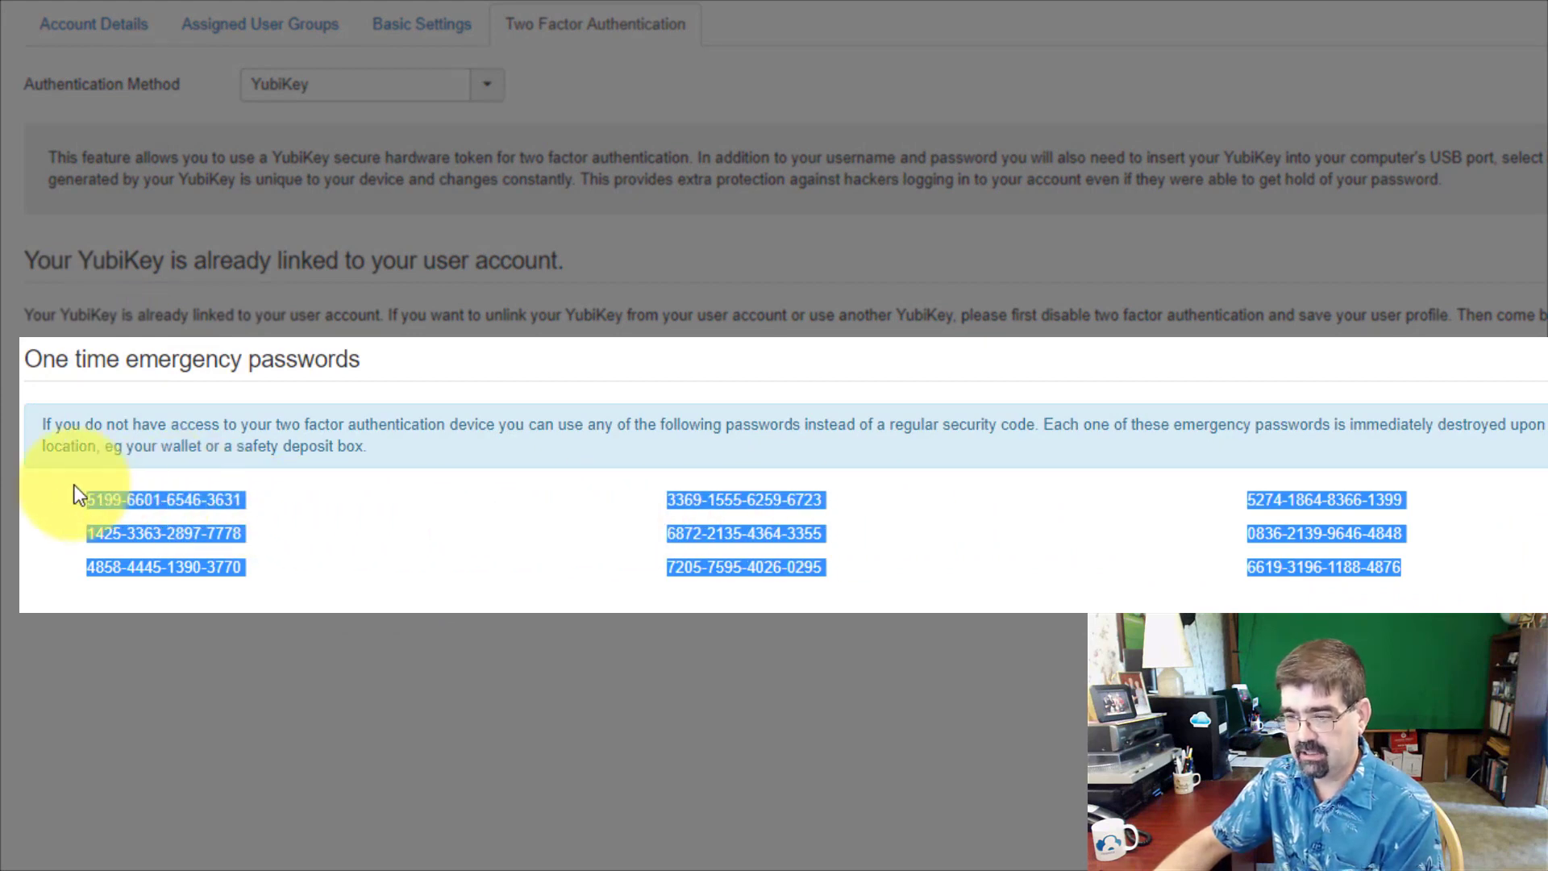